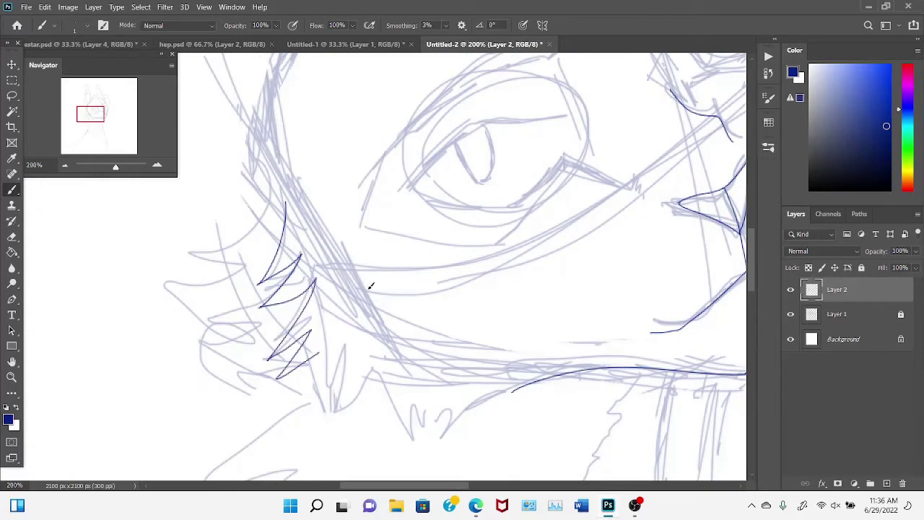
Step: Ink the jagged fur spikes along the cheek and jaw, joining them to the chin line
scroll(399, 365, "down", 3)
mouse_move(400, 289)
left_mouse_down()
mouse_move(503, 336)
mouse_move(511, 315)
left_mouse_up()
key("e")
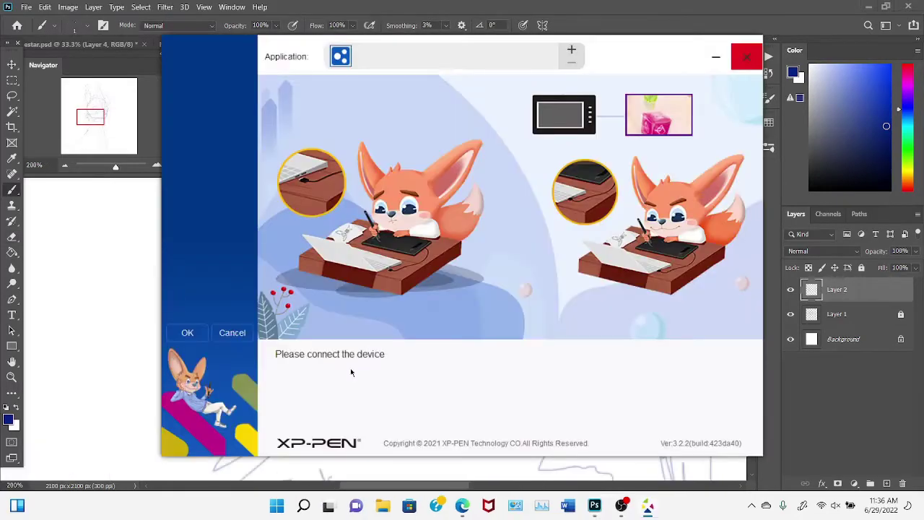
key("ctrl+z")
key("b")
scroll(366, 371, "up", 2)
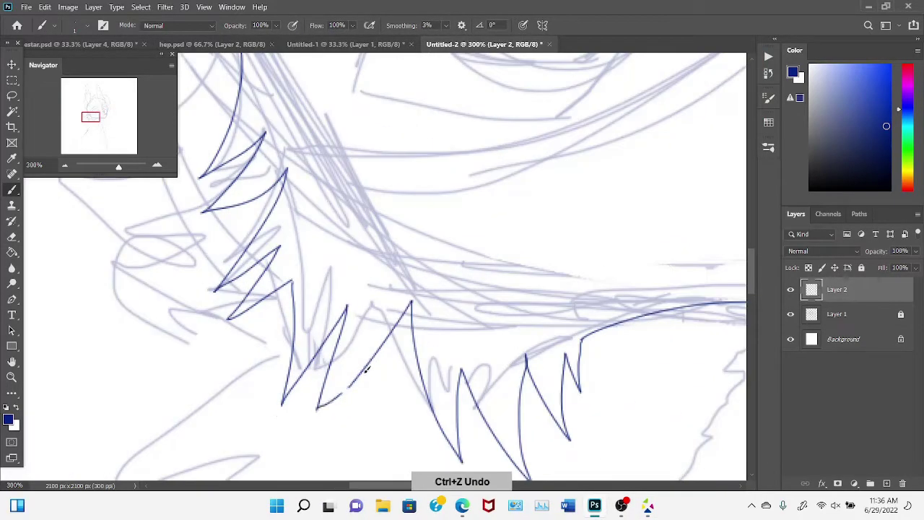
scroll(727, 196, "down", 2)
key("ctrl+z")
Step: Ink the pointed brow-like crease above the larger eye and the upper lid line beneath it
mouse_move(367, 371)
left_mouse_down()
mouse_move(540, 212)
mouse_move(557, 189)
left_mouse_up()
key("ctrl+z")
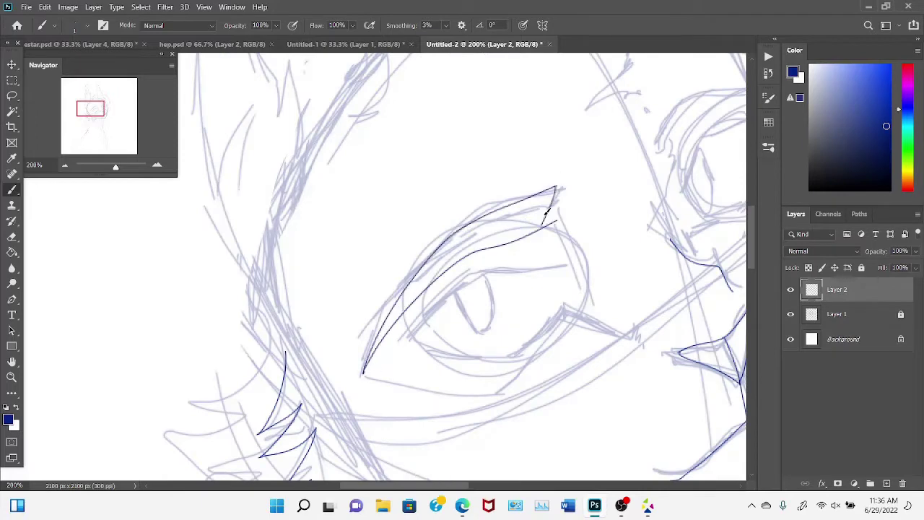
key("ctrl+z")
left_click_drag(386, 363, 556, 203)
left_click_drag(403, 338, 567, 266)
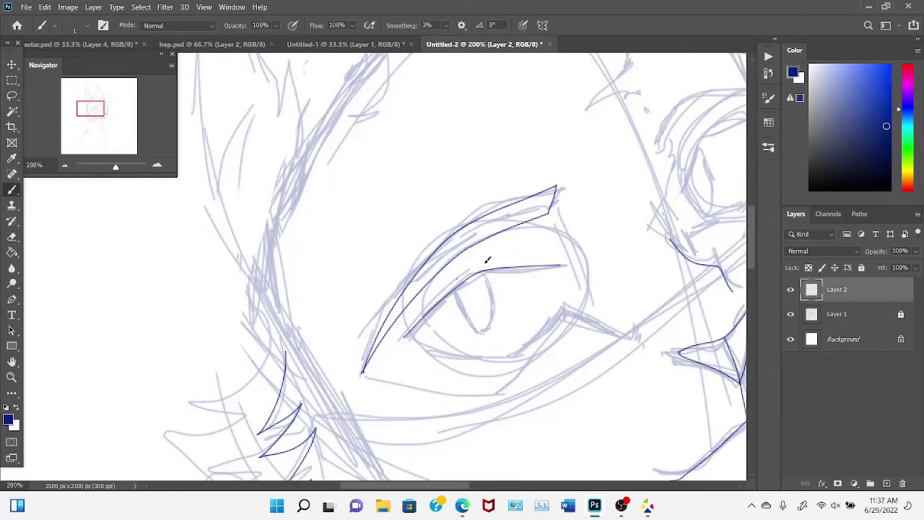
Step: Ink the curved lower lid of the larger eye from the outer corner to the inner corner
key("ctrl+plus")
scroll(243, 363, "right", 3)
key("ctrl+z")
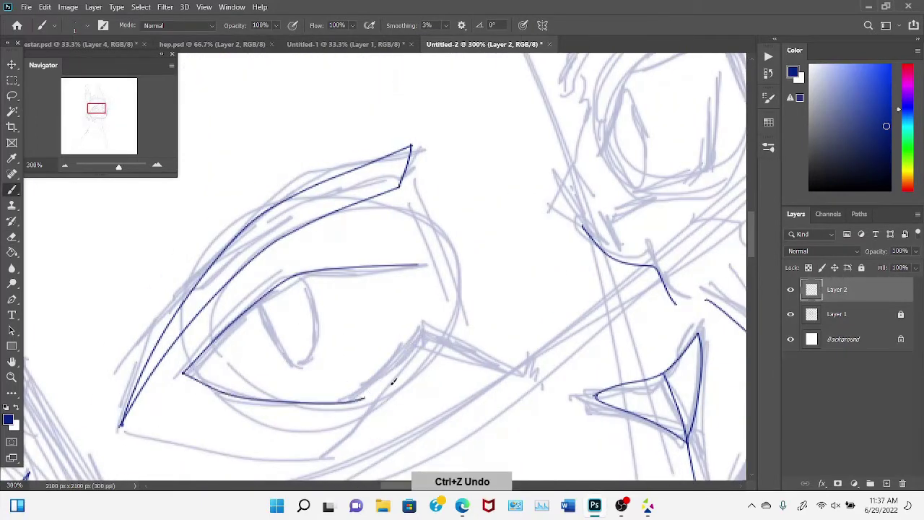
left_click_drag(184, 374, 423, 327)
key("ctrl+z")
left_click_drag(184, 374, 420, 326)
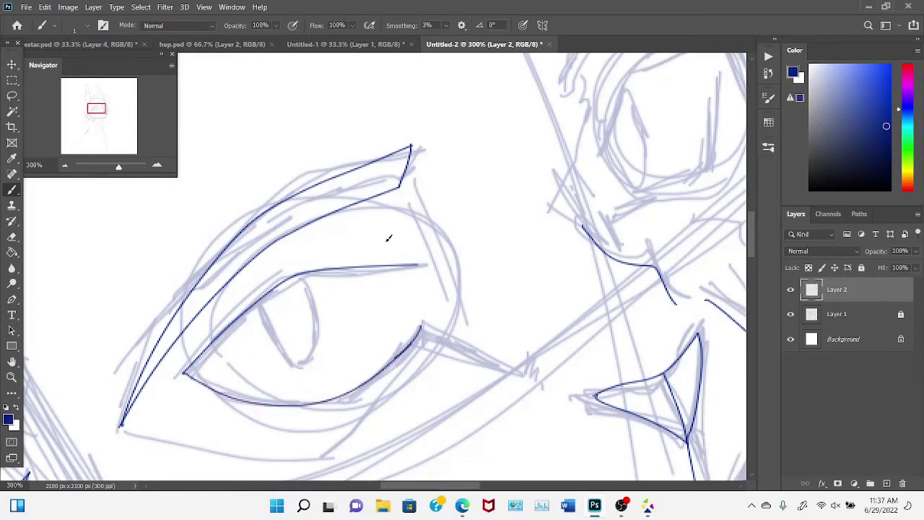
Step: Draw the larger eye's iris and pupil, and give its lids a second line for thickness
mouse_move(262, 303)
left_mouse_down()
mouse_move(306, 277)
mouse_move(323, 307)
mouse_move(318, 345)
mouse_move(303, 310)
left_mouse_up()
key("ctrl+z")
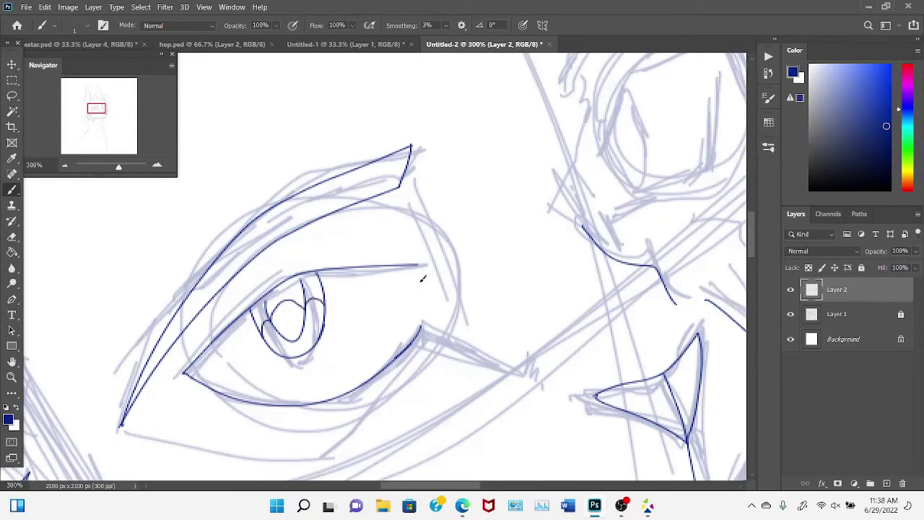
key("ctrl+z")
mouse_move(195, 369)
left_mouse_down()
mouse_move(268, 307)
mouse_move(348, 394)
left_mouse_up()
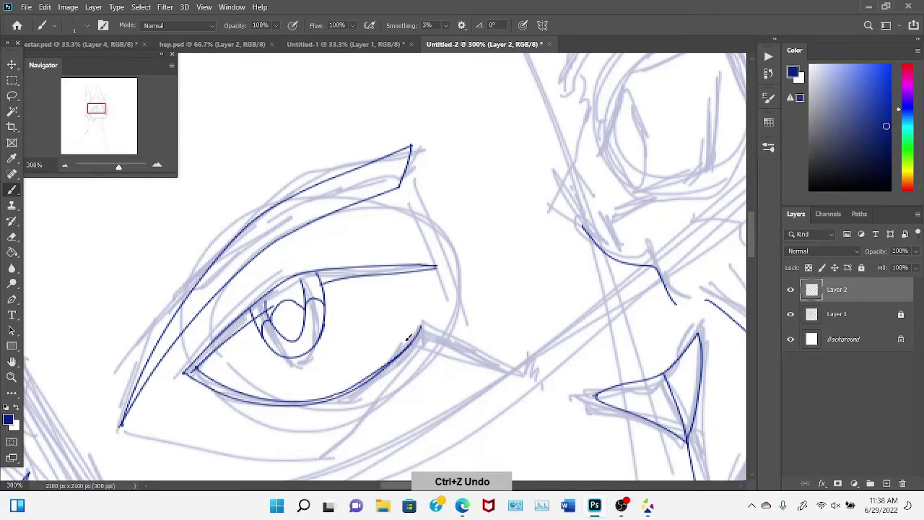
left_click_drag(408, 351, 425, 320)
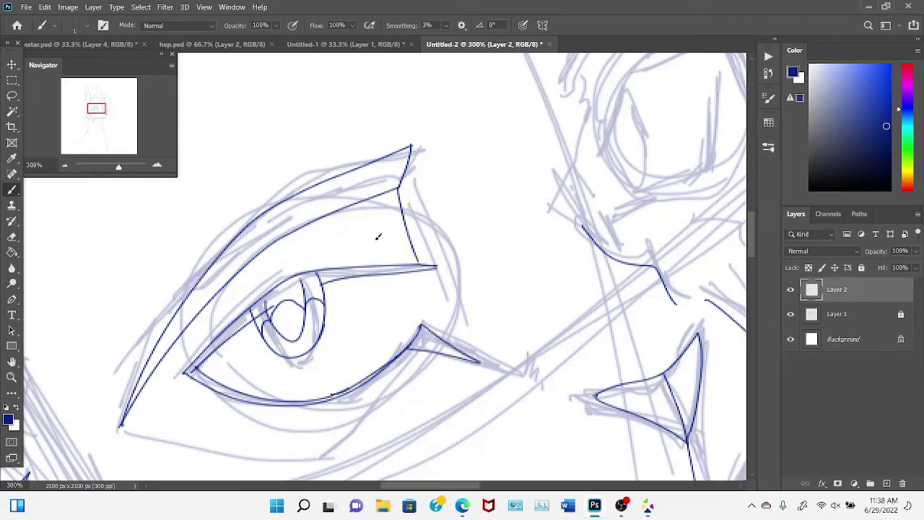
Step: Ink the outer contour beneath the larger eye, from the crease's outer tip to the inner corner
key("ctrl+minus")
key("ctrl+z")
key("e")
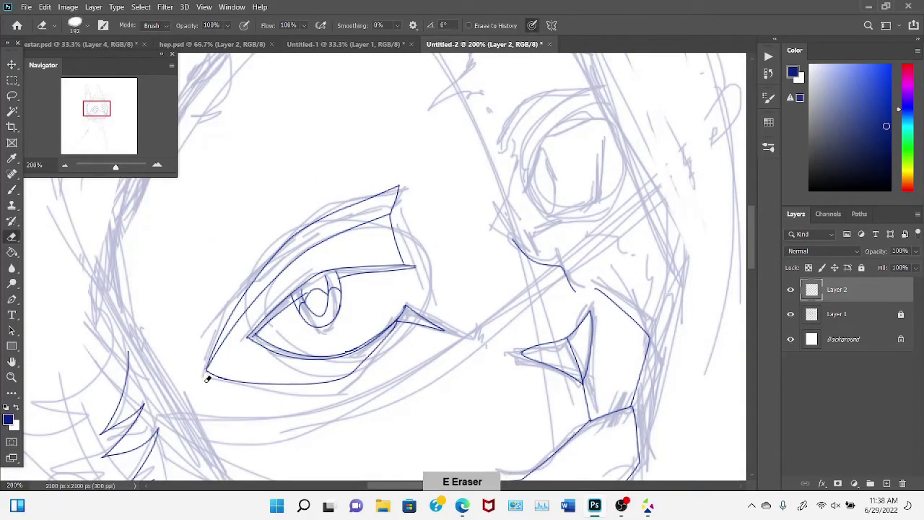
key("b")
mouse_move(498, 152)
left_mouse_down()
mouse_move(533, 122)
mouse_move(580, 117)
left_mouse_up()
Step: Fade the rough sketch by lowering Layer 1's opacity, and make Layer 2 active again
key("alt+bracketleft")
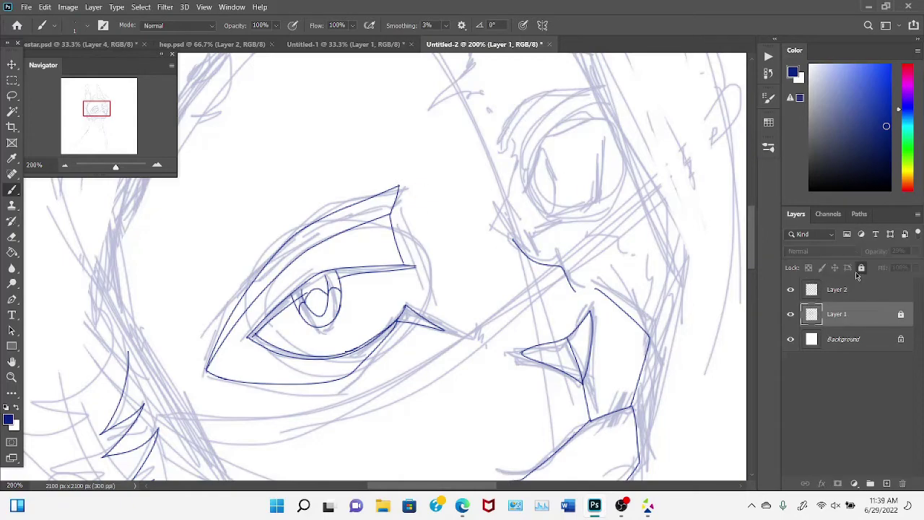
key("5")
key("alt+bracketright")
Step: Ink the near ear's long outer edge from the cheek up to its notched, pointed tip
scroll(750, 256, "up", 3)
left_click_drag(455, 99, 449, 148)
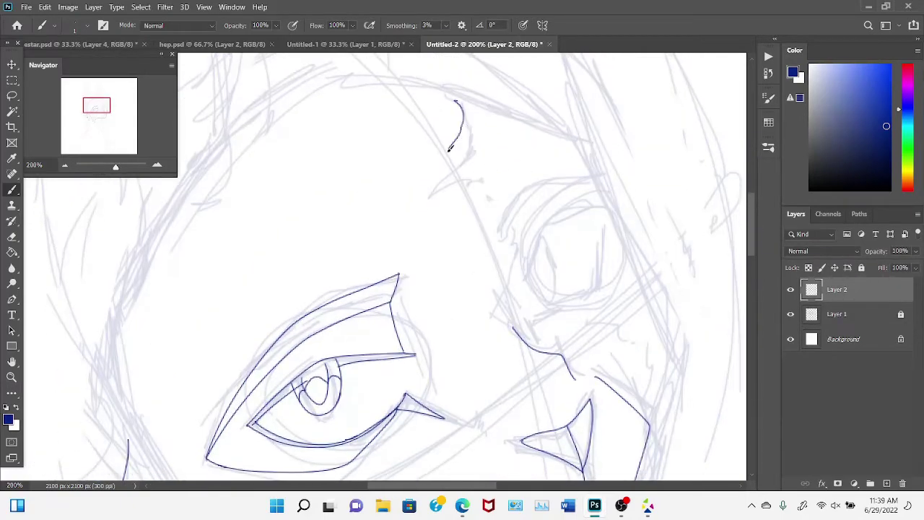
key("ctrl+minus")
scroll(322, 350, "up", 4)
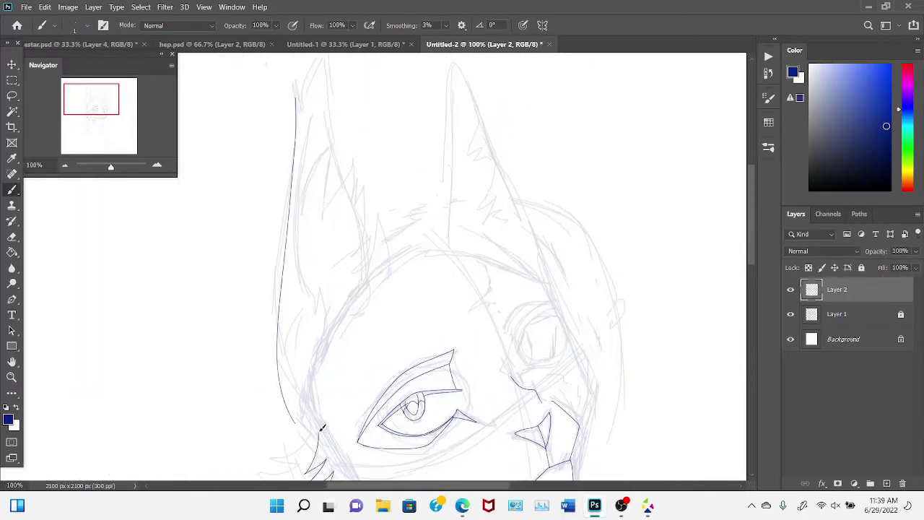
mouse_move(320, 427)
left_mouse_down()
mouse_move(281, 304)
mouse_move(299, 87)
left_mouse_up()
key("ctrl+plus")
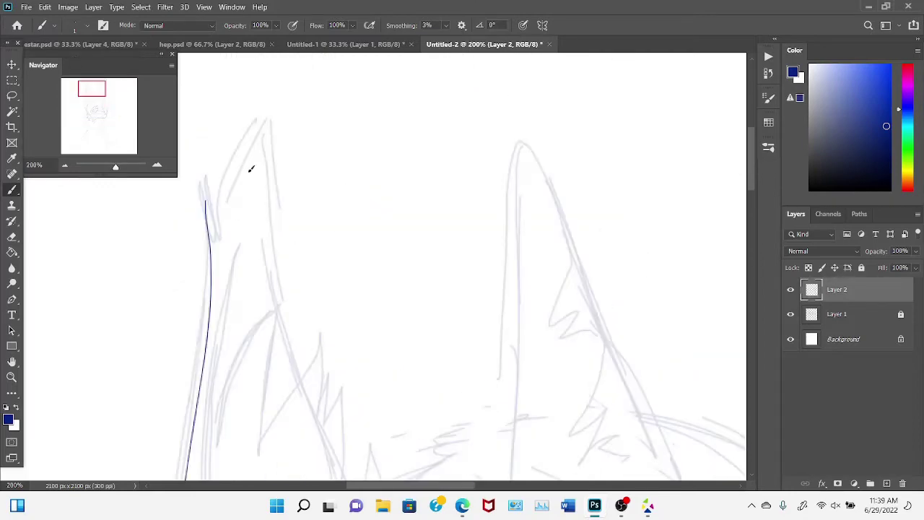
left_click_drag(210, 235, 289, 109)
Step: Ink the spiky fur tufts inside the near ear and along its base towards the forehead
scroll(231, 306, "down", 3)
left_click_drag(214, 340, 328, 382)
scroll(328, 383, "down", 3)
left_click_drag(329, 292, 317, 479)
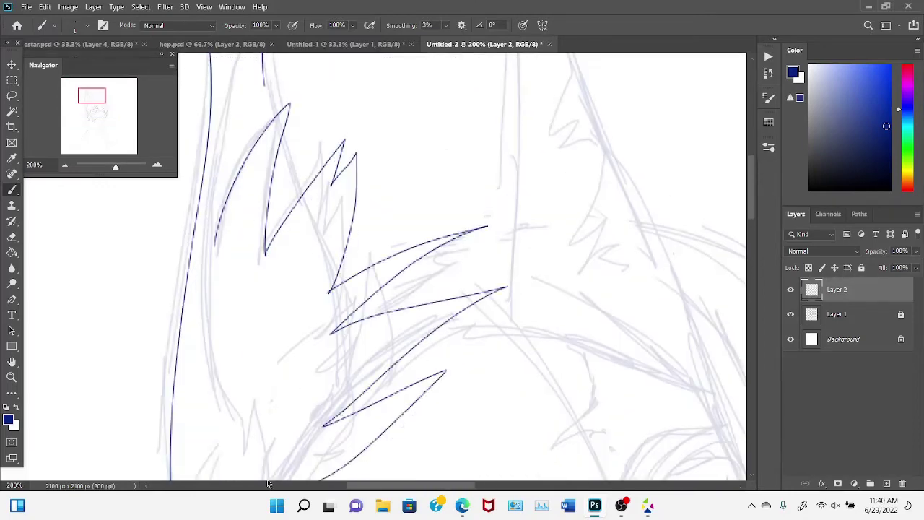
key("ctrl+minus")
key("ctrl+plus")
key("ctrl+z")
left_click_drag(328, 292, 302, 455)
Step: Ink the near ear's inner edge down to the lower tufts above the cheek
scroll(302, 455, "down", 3)
mouse_move(210, 173)
left_mouse_down()
mouse_move(278, 363)
mouse_move(257, 413)
left_mouse_up()
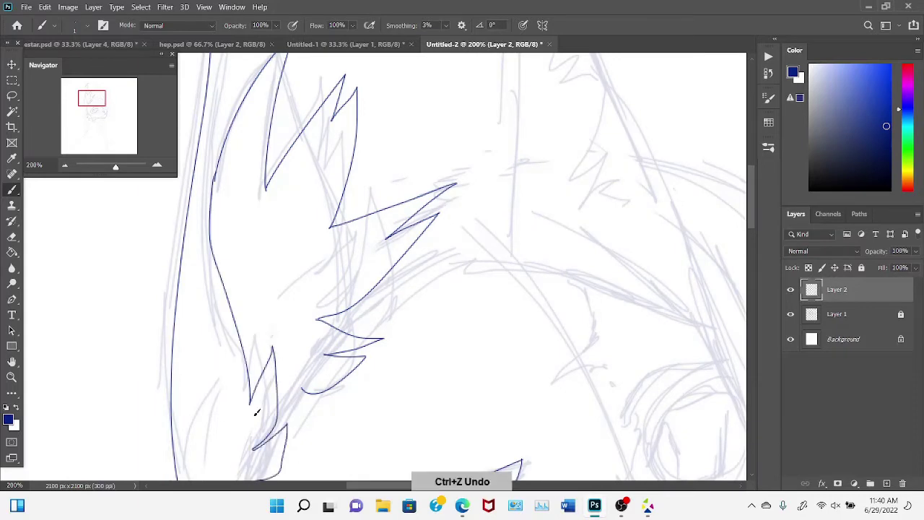
key("ctrl+minus")
key("ctrl+plus")
scroll(258, 140, "up", 3)
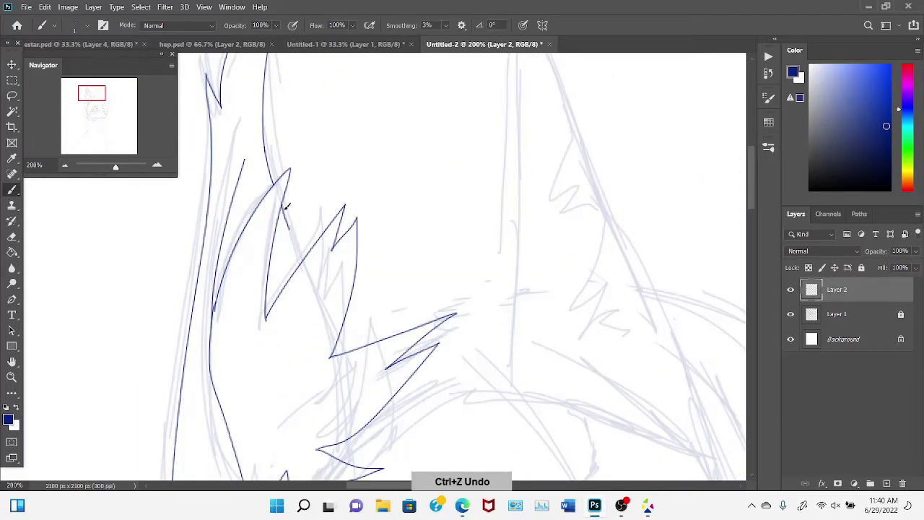
Step: Refine the fur tufts at the near ear's base and add small spikes on top of the head
key("ctrl+minus")
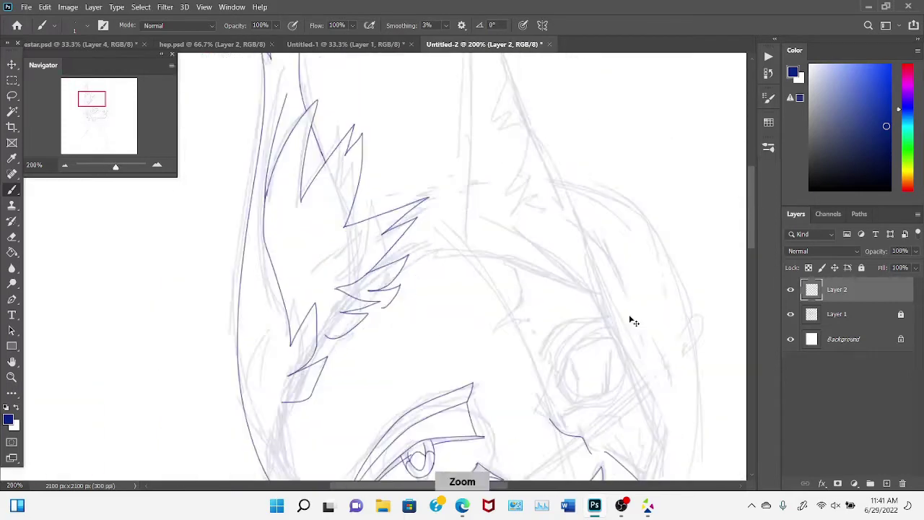
key("ctrl+minus")
key("ctrl+z")
key("ctrl+plus")
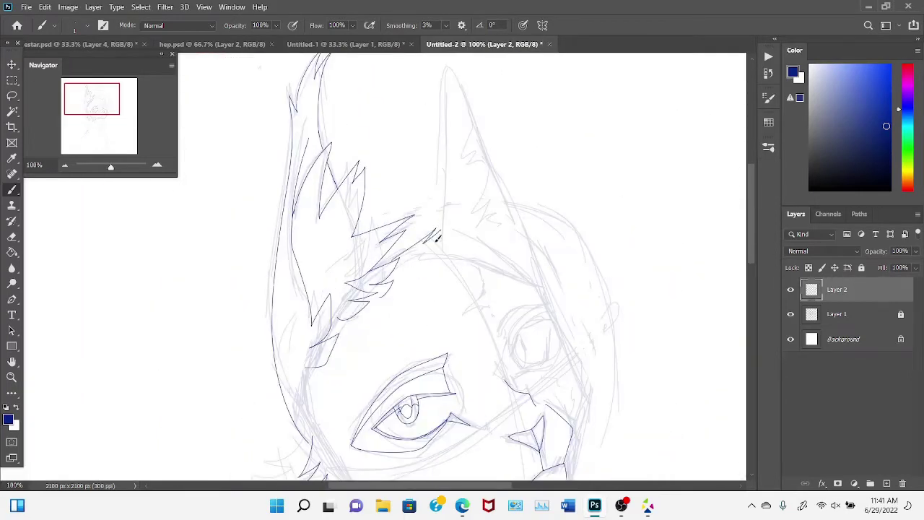
Step: Ink the top hairline and the jagged fur marking running between the eyes to the nose
key("ctrl+plus")
left_click_drag(498, 227, 556, 310)
scroll(556, 311, "down", 3)
left_click_drag(555, 242, 653, 354)
key("ctrl+minus")
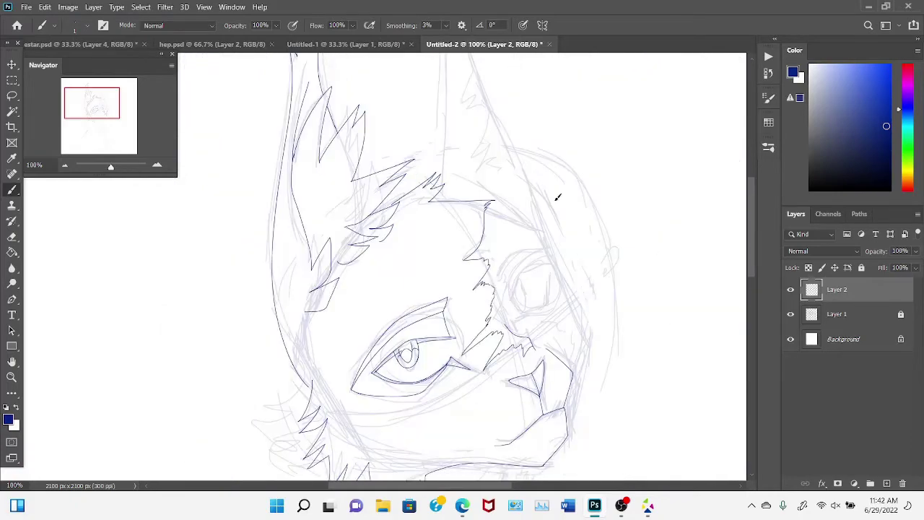
Step: Save the drawing as littlecry.psd and flip the canvas horizontally
left_click(27, 7)
key("ctrl+plus")
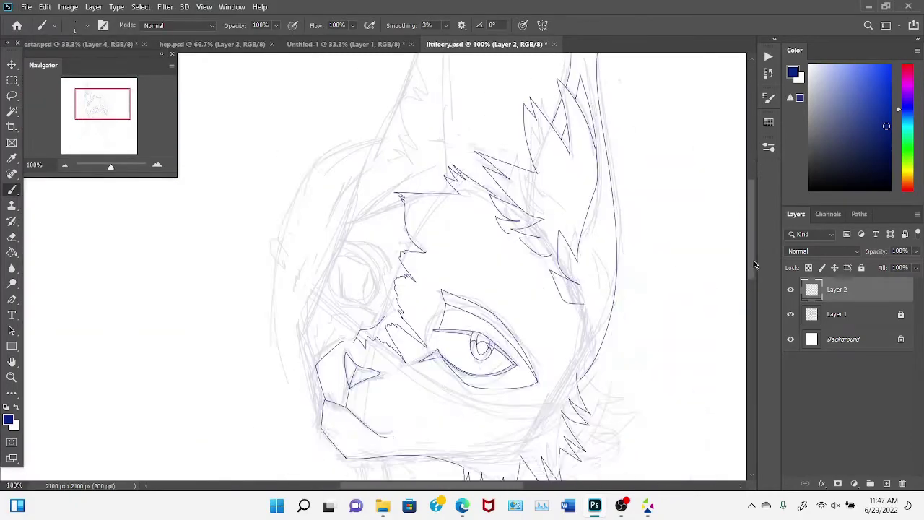
Step: Outline the far eye's upper and lower lids, adding an inner line for thickness and a pointed inner corner
key("ctrl+z")
mouse_move(269, 139)
left_mouse_down()
mouse_move(270, 206)
mouse_move(354, 284)
left_mouse_up()
left_click_drag(375, 143, 384, 234)
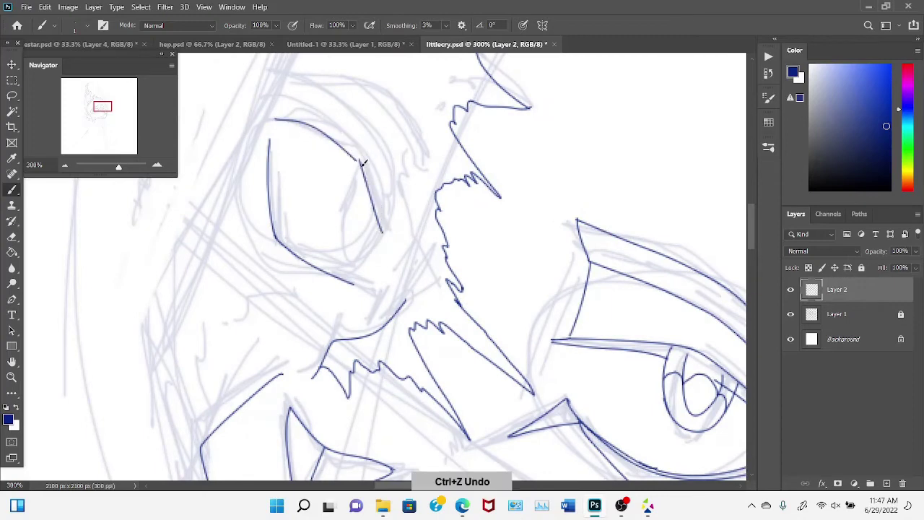
key("ctrl+plus")
key("ctrl+minus")
left_click_drag(273, 122, 283, 130)
left_click_drag(312, 267, 285, 125)
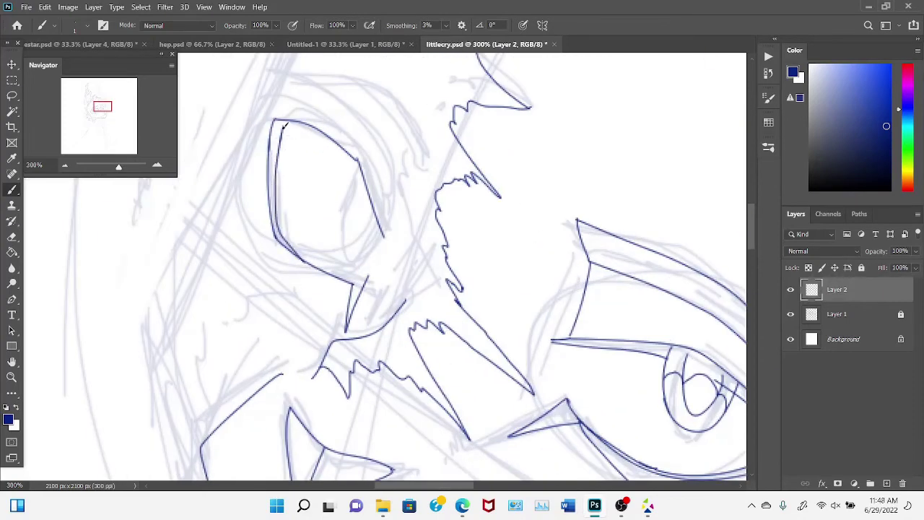
Step: Draw the far eye's iris and pupil, and flip the canvas back horizontally
mouse_move(373, 188)
left_mouse_down()
mouse_move(357, 242)
mouse_move(375, 238)
left_mouse_up()
key("ctrl+z")
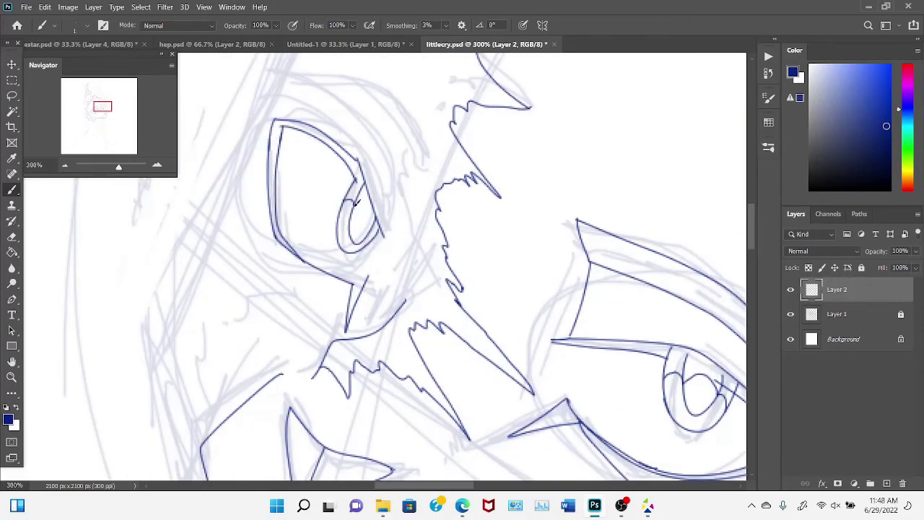
left_click_drag(360, 202, 383, 234)
key("ctrl+minus")
key("ctrl+shift+h")
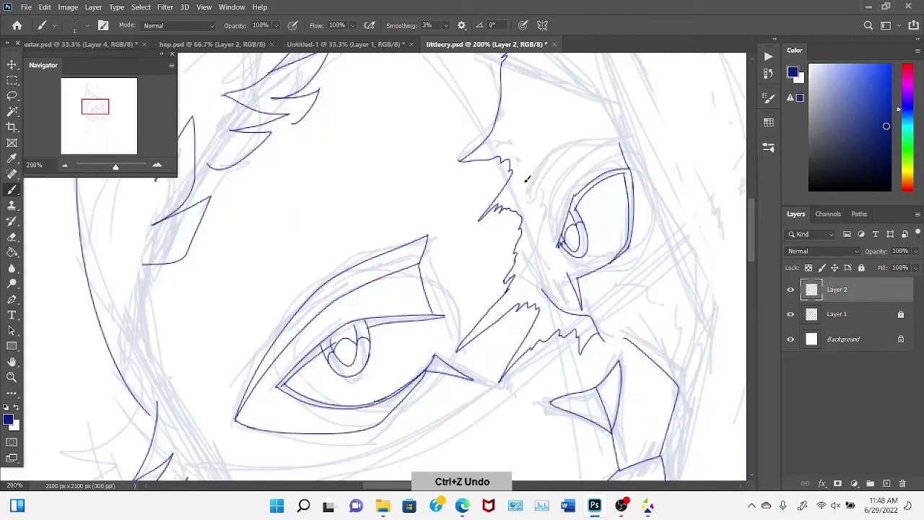
Step: Ink the curved, pointed crease above the far eye, redrawing the stroke until its shape fits
key("ctrl+z")
left_click_drag(621, 147, 530, 184)
key("ctrl+z")
left_click_drag(620, 148, 530, 181)
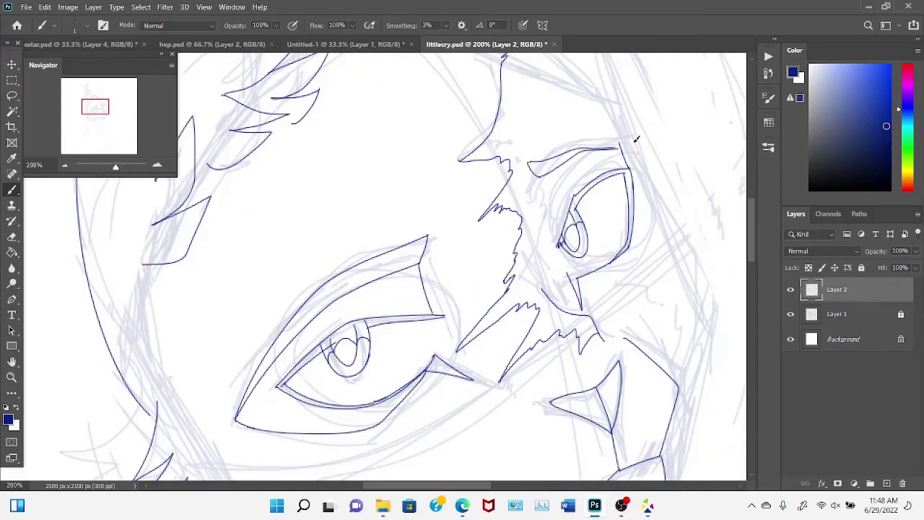
key("ctrl+z")
left_click_drag(620, 142, 527, 159)
key("ctrl+z")
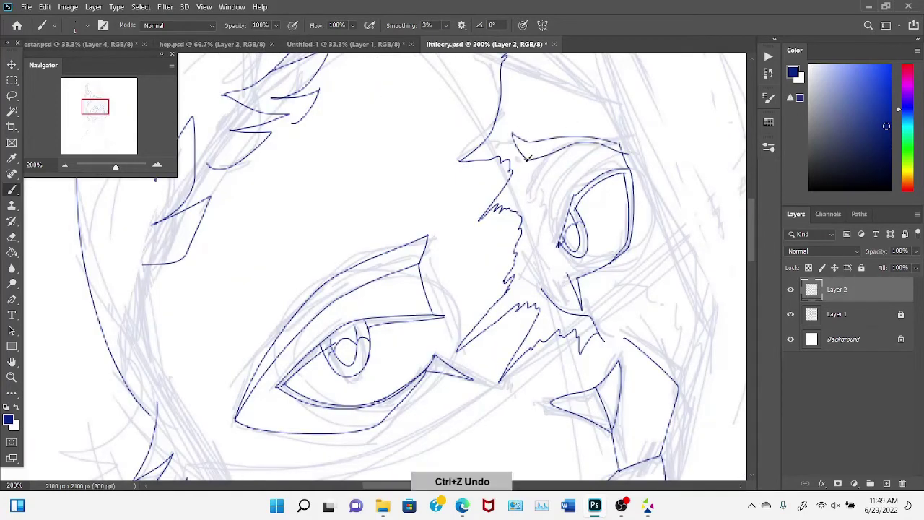
left_click_drag(621, 143, 523, 144)
Step: Add a short fold line above the larger eye's lid and ink the side contours around the far eye
left_click_drag(376, 299, 419, 314)
left_click_drag(562, 195, 560, 240)
key("ctrl+z")
mouse_move(553, 162)
left_mouse_down()
mouse_move(534, 235)
mouse_move(554, 250)
left_mouse_up()
mouse_move(634, 175)
left_mouse_down()
mouse_move(637, 271)
mouse_move(646, 257)
left_mouse_up()
key("e")
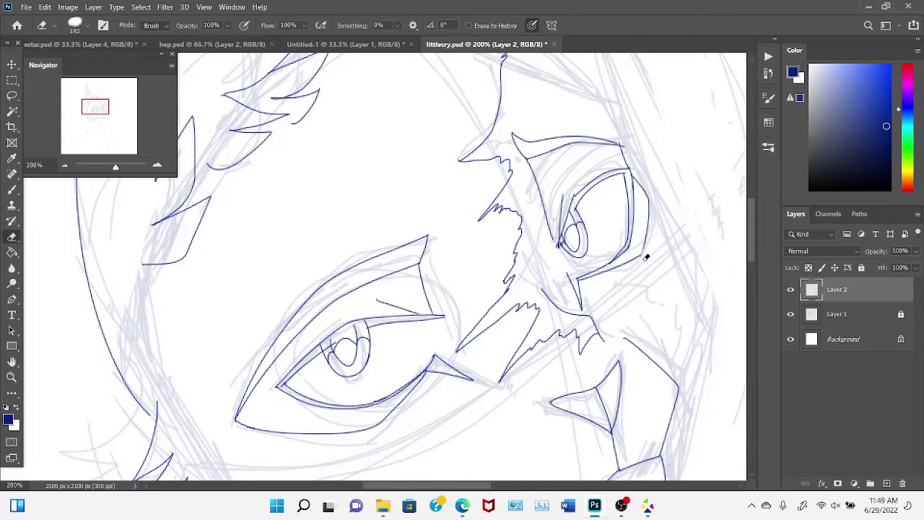
key("b")
Step: Ink the forehead contour from the top tuft down to the far eye's crease
scroll(646, 107, "down", 1)
key("ctrl+z")
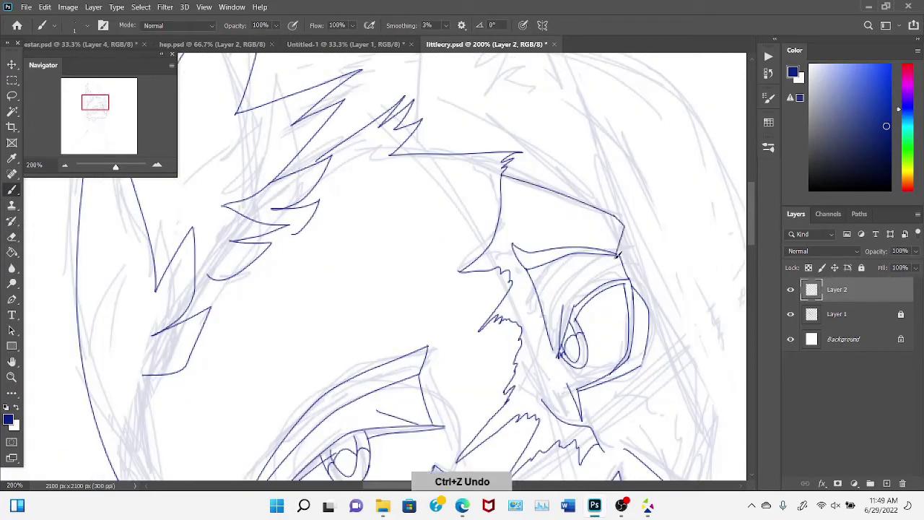
scroll(594, 186, "down", 1)
scroll(377, 286, "up", 1)
key("ctrl+z")
scroll(378, 163, "down", 1)
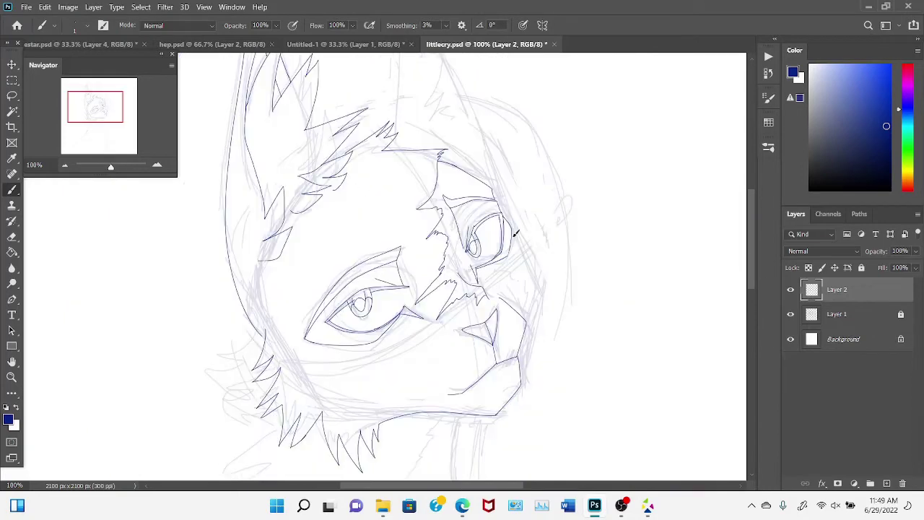
Step: Ink the far cheek contour beside the muzzle and add short fur strokes along the near jaw
left_click_drag(513, 233, 546, 289)
key("ctrl+z")
left_click_drag(297, 367, 294, 350)
left_click_drag(527, 280, 518, 238)
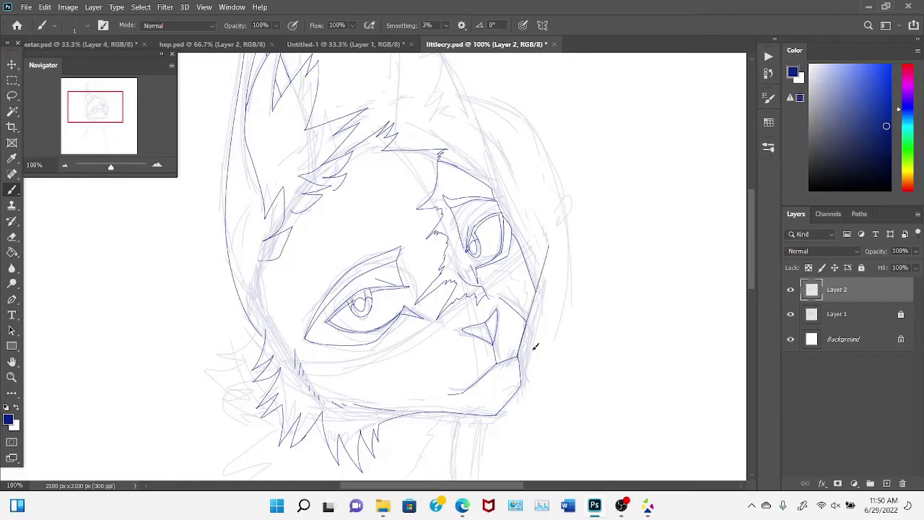
key("b")
scroll(540, 376, "down", 1)
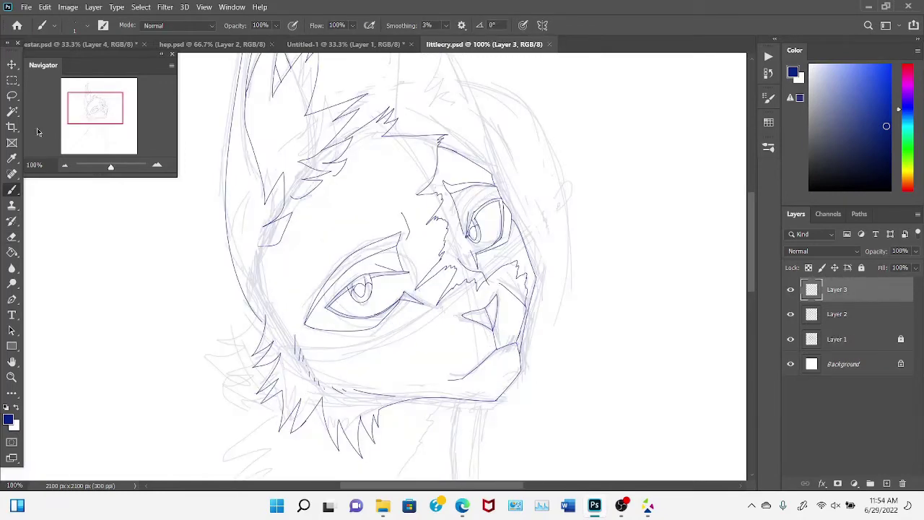
Step: Ink the far ear's outline on Layer 3, from the top of the head to the pointed tip
scroll(404, 217, "up", 5)
mouse_move(392, 300)
left_mouse_down()
mouse_move(396, 111)
mouse_move(444, 268)
left_mouse_up()
key("ctrl+z")
left_click_drag(401, 290, 473, 238)
scroll(458, 303, "down", 1)
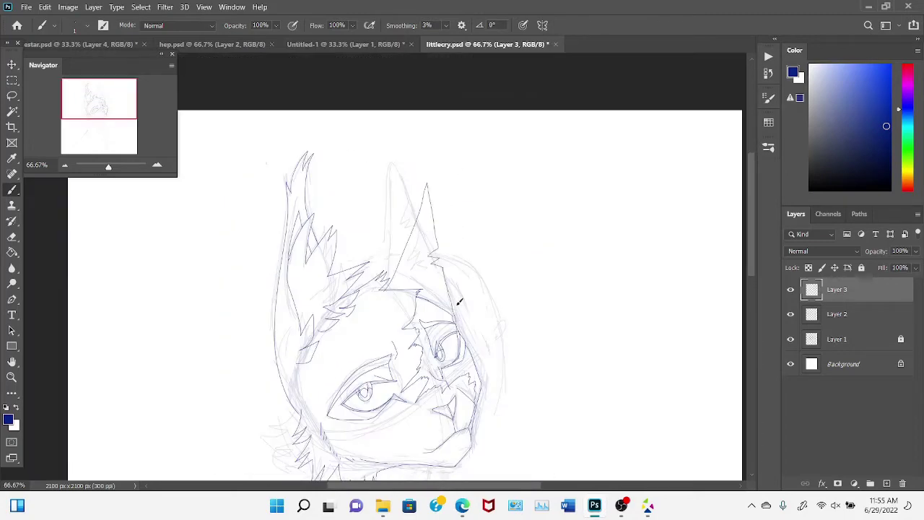
Step: Clean up the lines where the far ear meets the forehead and merge Layer 3 into Layer 2
scroll(410, 337, "up", 2)
key("e")
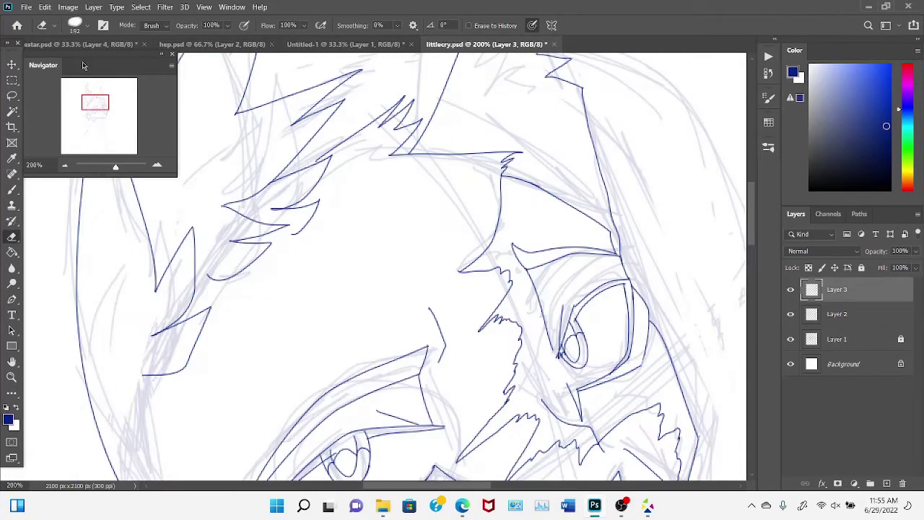
key("b")
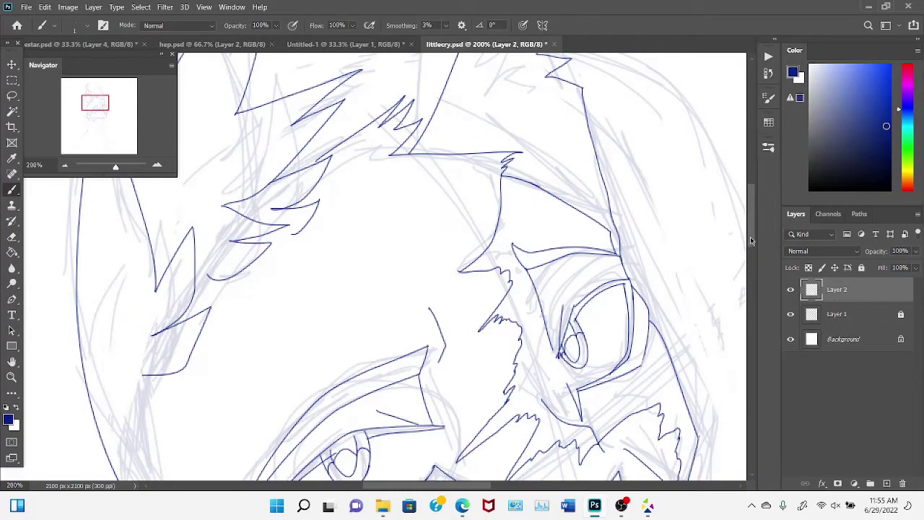
Step: Ink the pointed fur tuft behind the near cheek, closing its outer curve below the base of the near ear
scroll(688, 186, "down", 2)
scroll(265, 186, "up", 1)
key("ctrl+z")
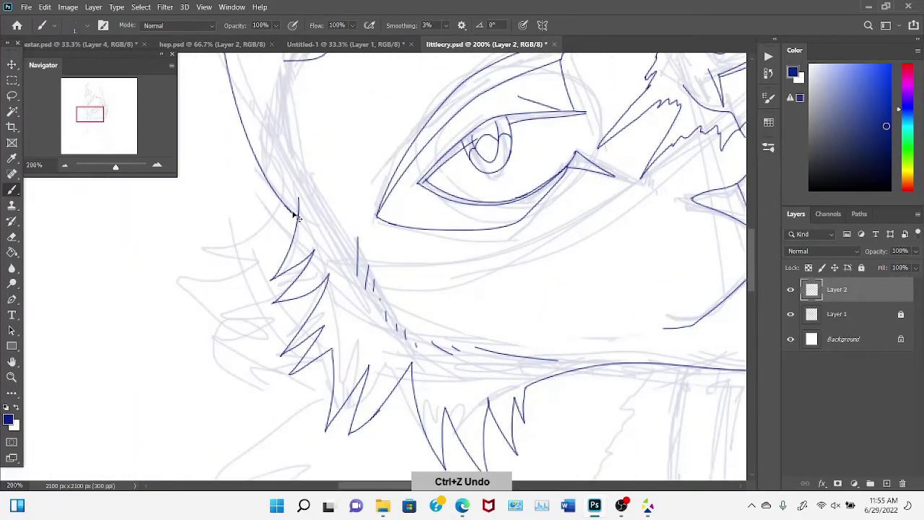
scroll(277, 189, "down", 1)
scroll(282, 210, "up", 1)
key("ctrl+z")
scroll(238, 289, "down", 1)
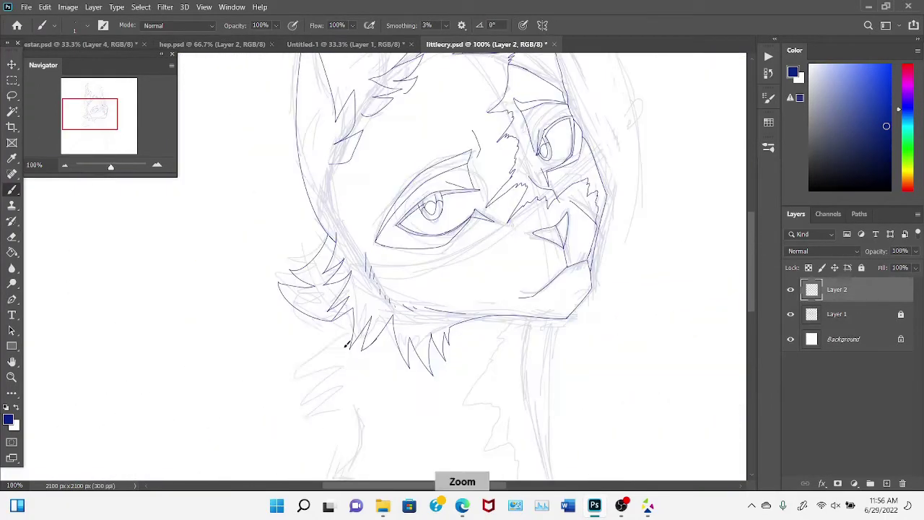
key("ctrl+z")
Step: Ink long jagged fur spikes down the back of the neck, tapering into smaller spikes at the shoulder
scroll(337, 316, "down", 2)
mouse_move(340, 274)
left_mouse_down()
mouse_move(326, 375)
mouse_move(354, 398)
left_mouse_up()
key("e")
scroll(354, 390, "up", 1)
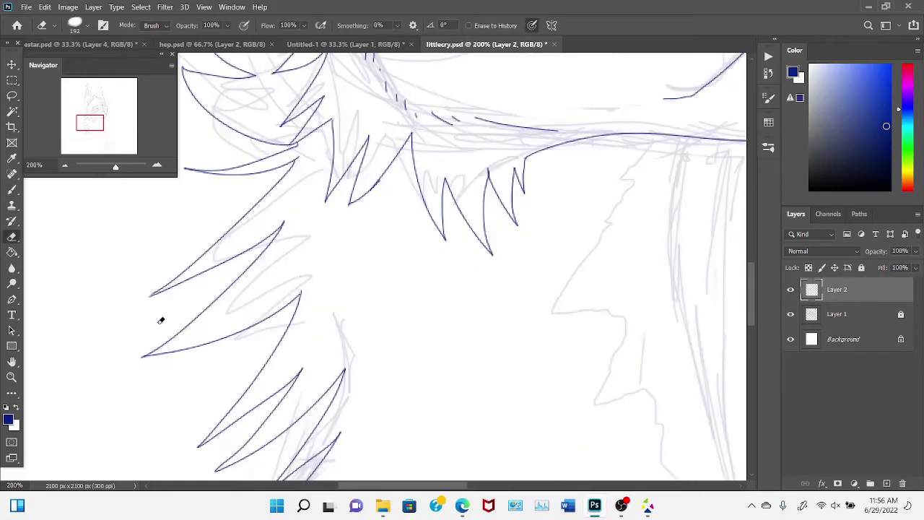
key("ctrl+z")
scroll(340, 271, "down", 3)
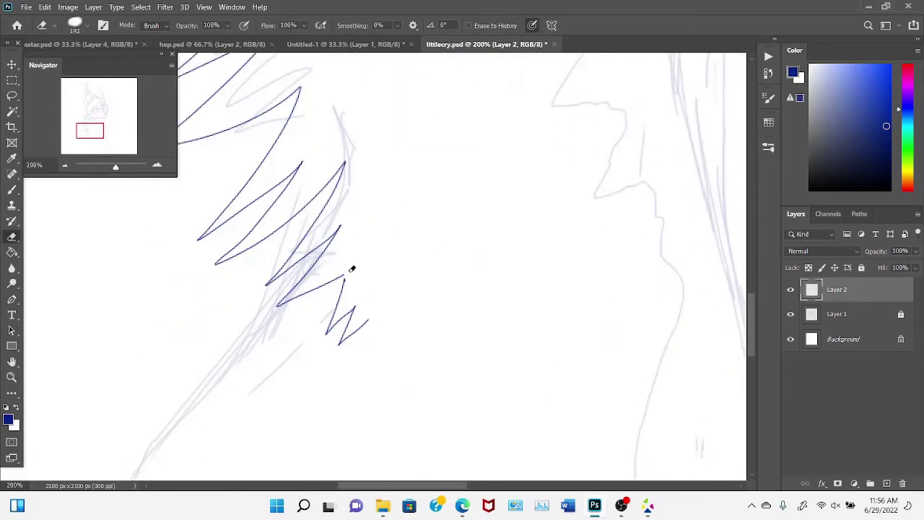
Step: Ink small fur spikes at the base of the neck and a back contour sloping down toward the shoulder
key("b")
scroll(334, 272, "down", 1)
left_click_drag(335, 272, 244, 398)
key("ctrl+z")
scroll(505, 289, "down", 2)
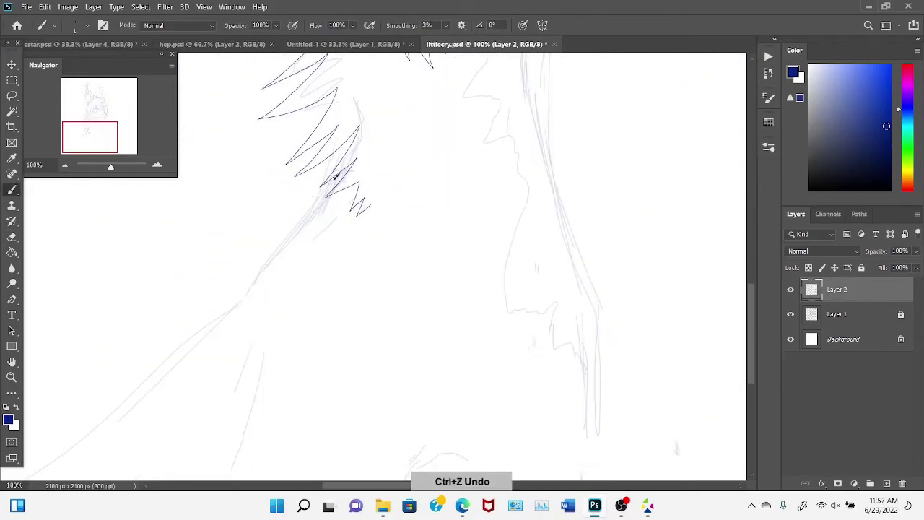
left_click_drag(311, 216, 70, 481)
key("ctrl+z")
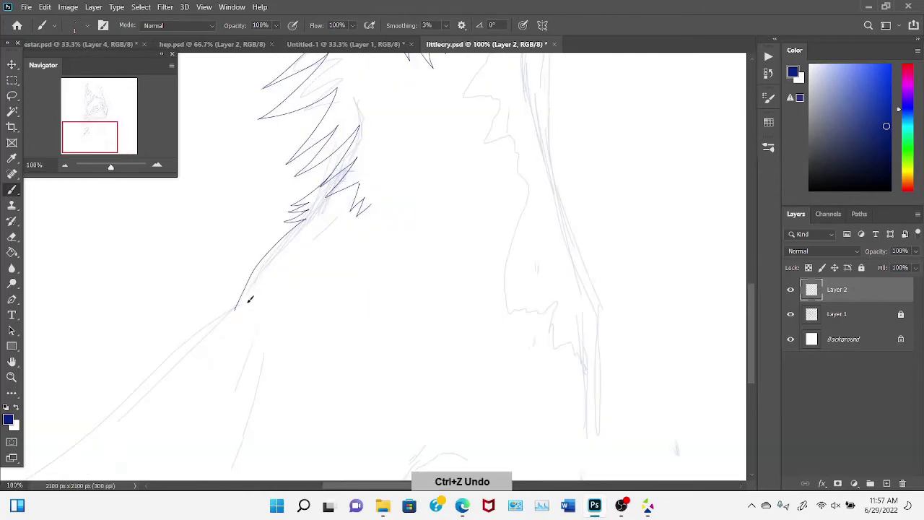
scroll(248, 299, "down", 1)
key("ctrl+z")
scroll(597, 250, "up", 1)
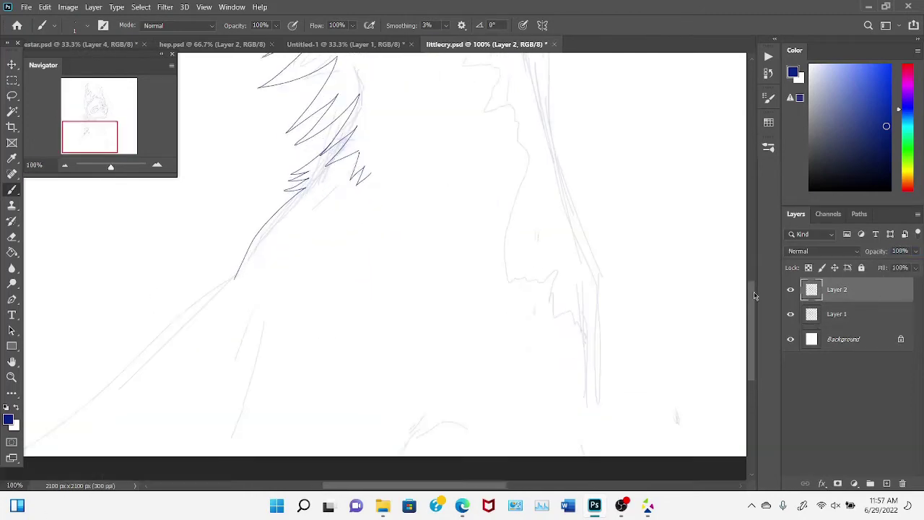
Step: Ink the jagged chest fur below the jaw together with the throat line and the hanging chest tuft
scroll(598, 249, "up", 3)
scroll(535, 224, "up", 1)
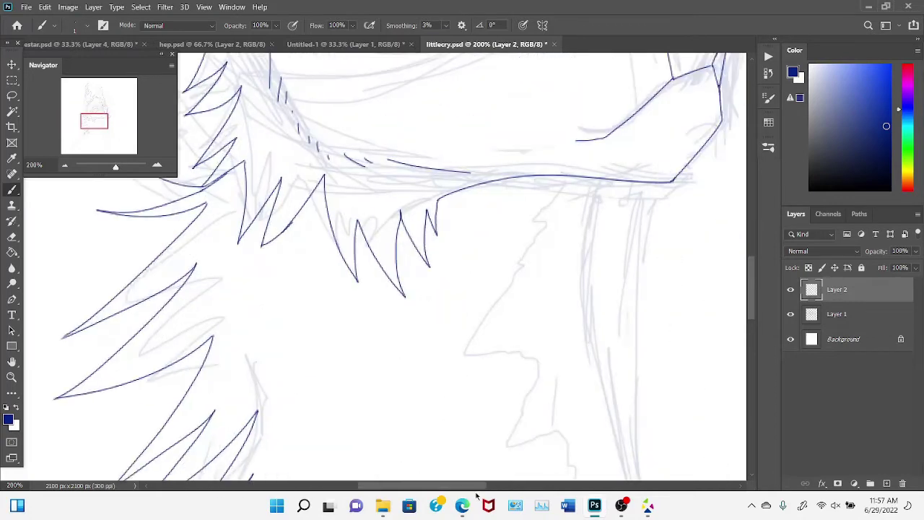
scroll(505, 260, "down", 1)
scroll(478, 291, "down", 2)
key("e")
key("b")
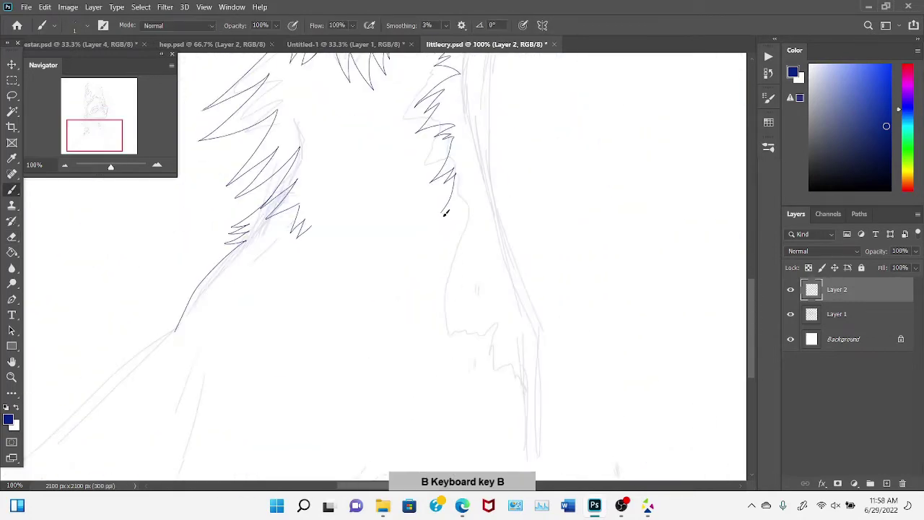
scroll(500, 242, "up", 3)
mouse_move(466, 204)
left_mouse_down()
mouse_move(494, 404)
mouse_move(509, 369)
left_mouse_up()
scroll(643, 291, "down", 4)
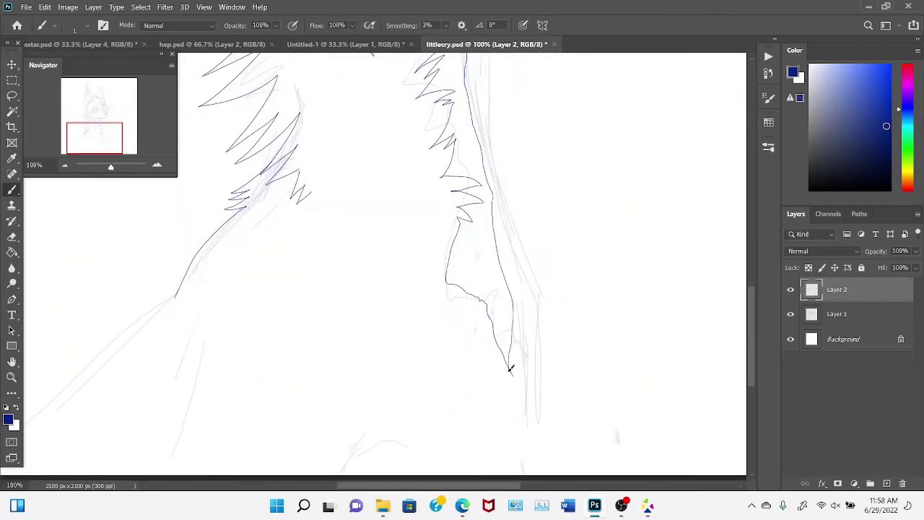
Step: Replace the chest tuft's smooth far edge with jagged fur and ink the front chest contour down to the canvas edge
key("ctrl+z")
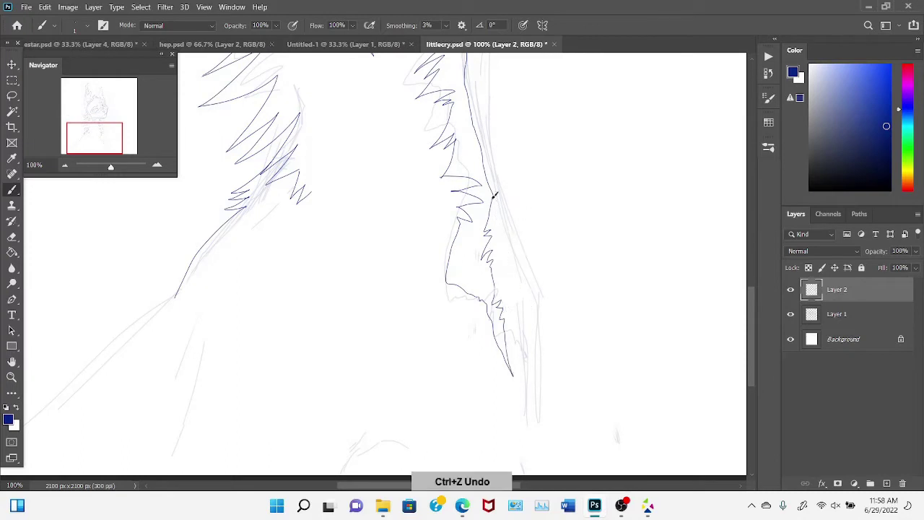
mouse_move(492, 199)
left_mouse_down()
mouse_move(539, 280)
mouse_move(536, 390)
left_mouse_up()
key("ctrl+z")
left_click_drag(492, 200, 540, 317)
scroll(536, 307, "up", 2)
scroll(683, 283, "down", 2)
key("ctrl+z")
left_click_drag(532, 202, 541, 370)
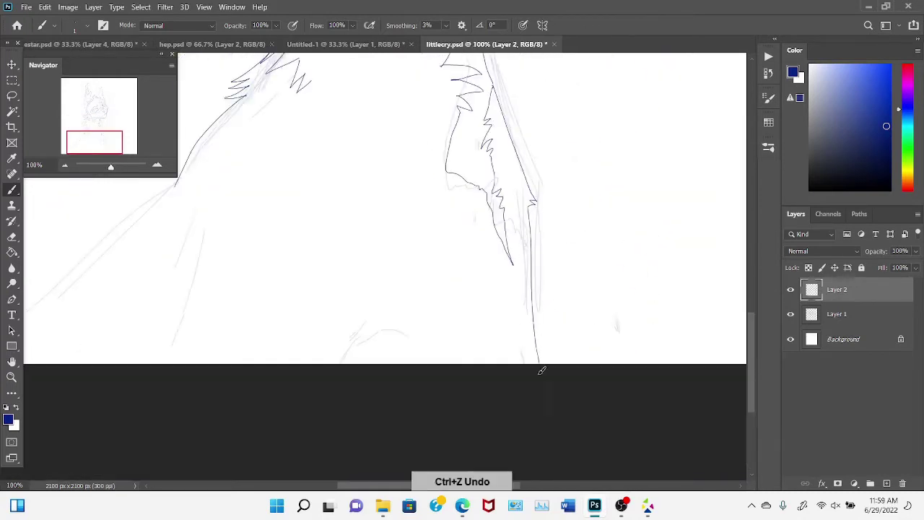
key("ctrl+z")
Step: Ink the arch between the legs at the canvas edge and a line marking the near foreleg
left_click_drag(351, 354, 386, 328)
left_click_drag(205, 224, 181, 274)
scroll(216, 289, "down", 1)
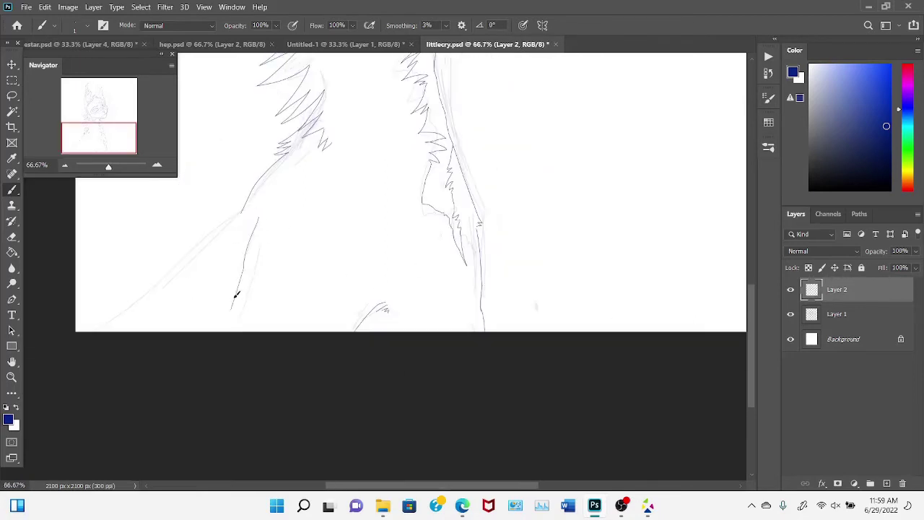
key("ctrl+z")
scroll(231, 93, "up", 1)
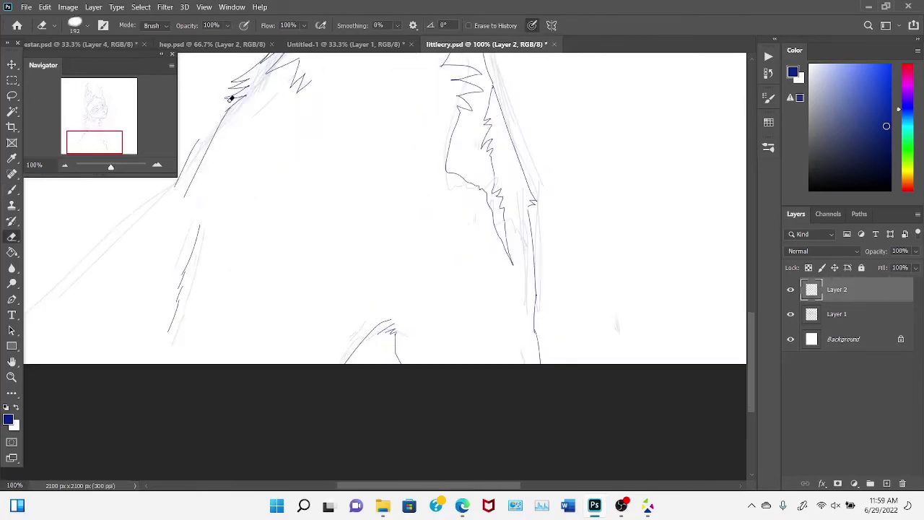
Step: Erase the back contour and redraw the back, shoulder and near foreleg lines over the sketch
scroll(231, 93, "down", 1)
left_click_drag(367, 185, 356, 289)
key("ctrl+z")
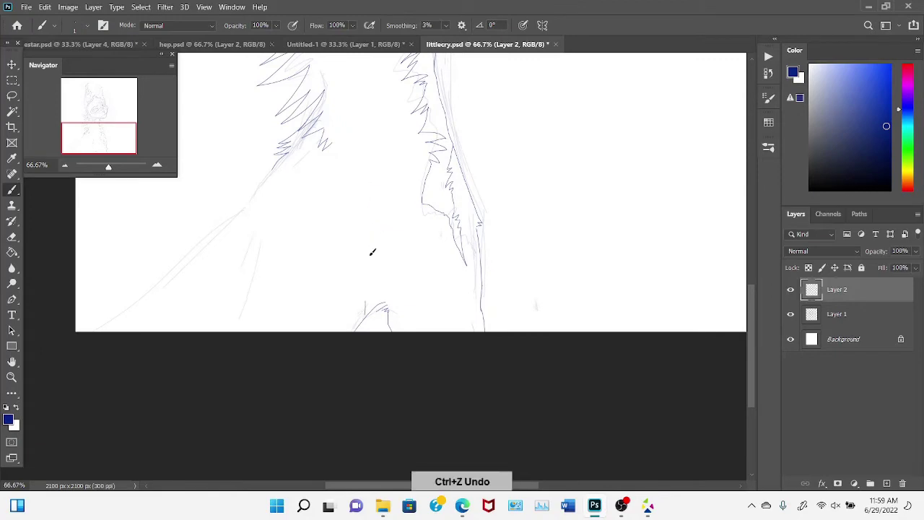
left_click_drag(155, 325, 248, 215)
scroll(221, 254, "down", 1)
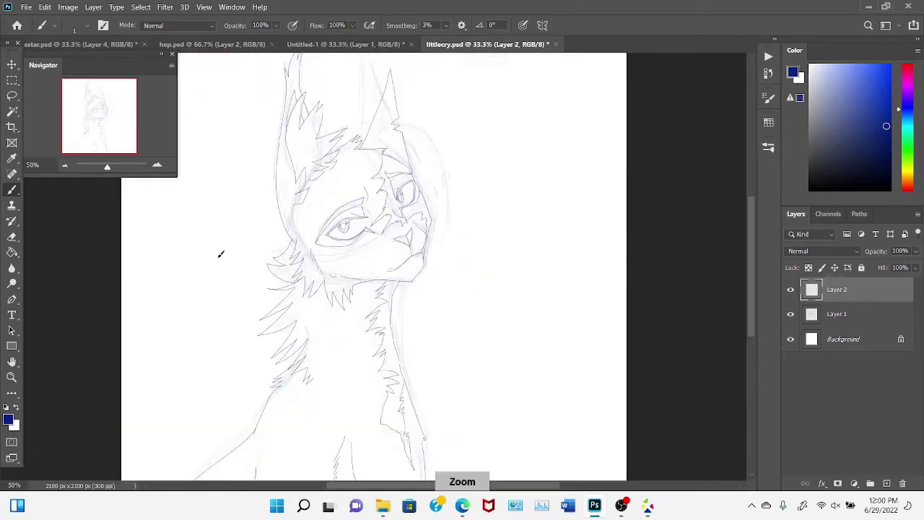
Step: Hide the rough sketch on Layer 1 and save the drawing
left_click(791, 314)
left_click(26, 6)
Step: Fill the near eye's brow, lash line, pupil top and inner corner with solid dark blue using the Paint Bucket
scroll(344, 114, "up", 6)
key("g")
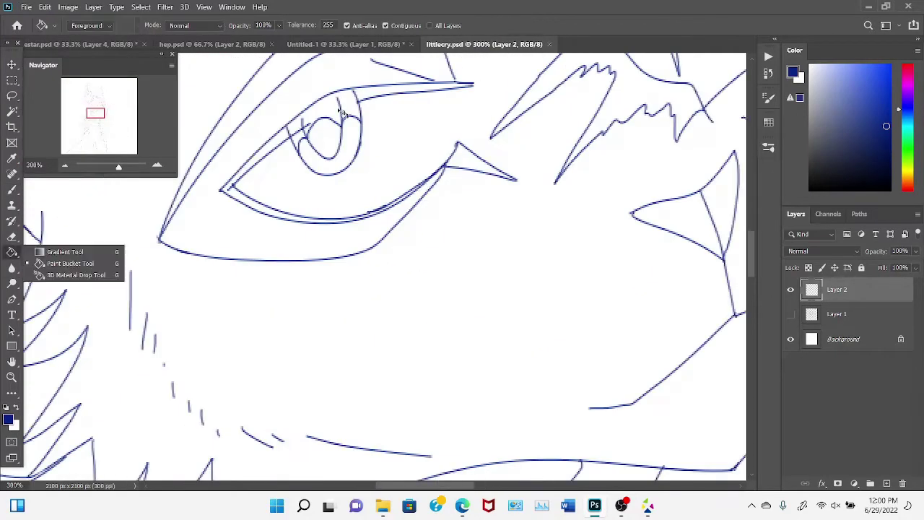
left_click(343, 114)
key("ctrl+z")
left_click(224, 130)
left_click(469, 161)
Step: Paint over the gaps left in the near eye's lash lines and pupil with an 11 px brush
key("b")
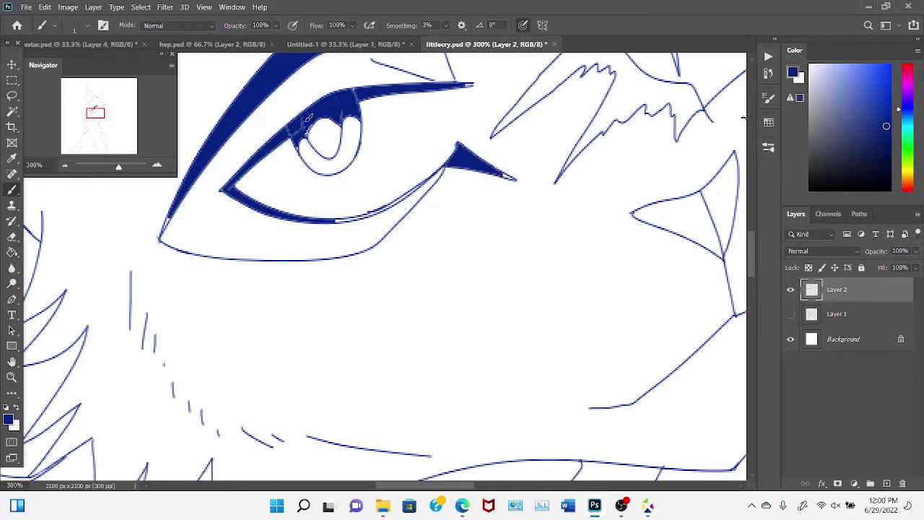
key("F5")
key("F5")
left_click_drag(329, 73, 340, 88)
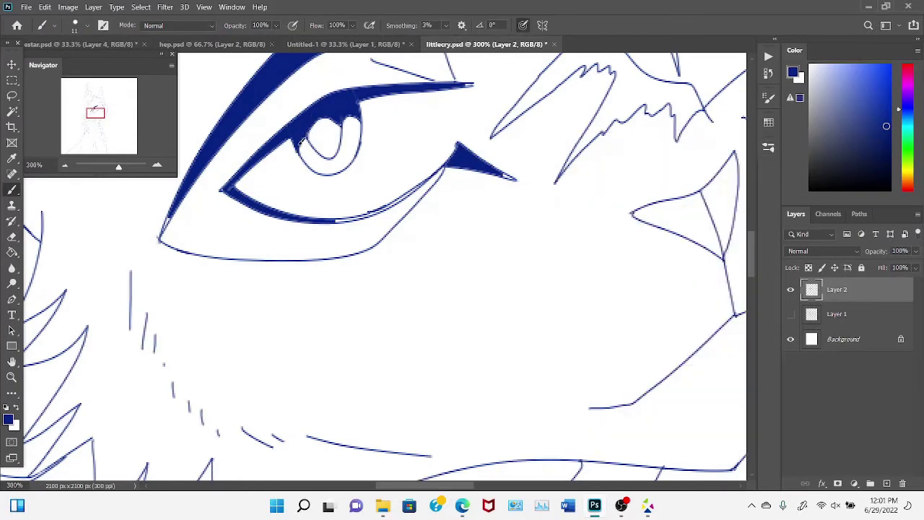
key("ctrl+z")
key("e")
key("ctrl+z")
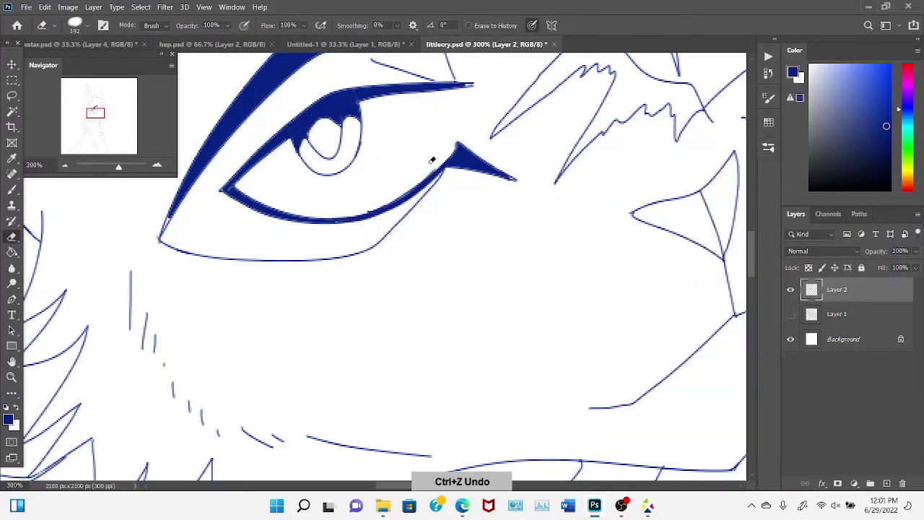
key("b")
Step: Paint the far eye's brow, lash line and pupil top solid dark blue
key("ctrl+minus")
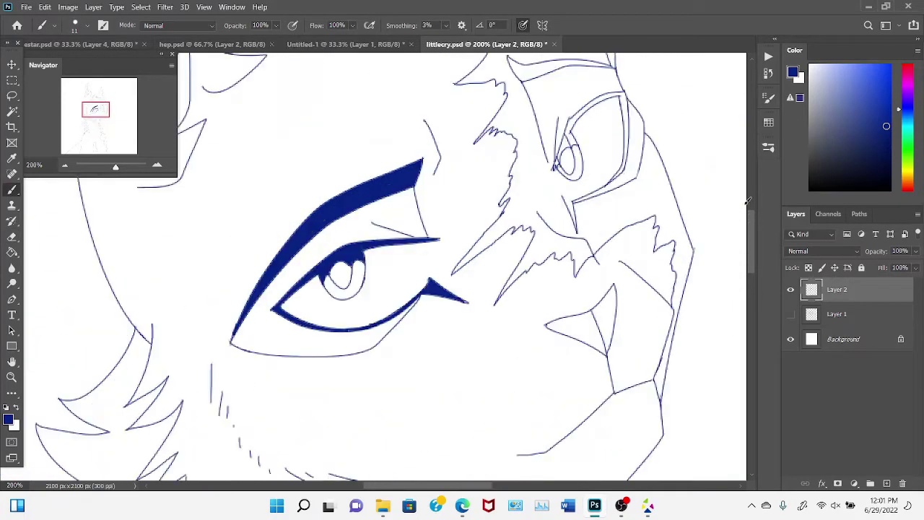
left_click_drag(509, 61, 613, 68)
key("b")
left_click_drag(567, 123, 622, 175)
key("ctrl+plus")
key("ctrl+plus")
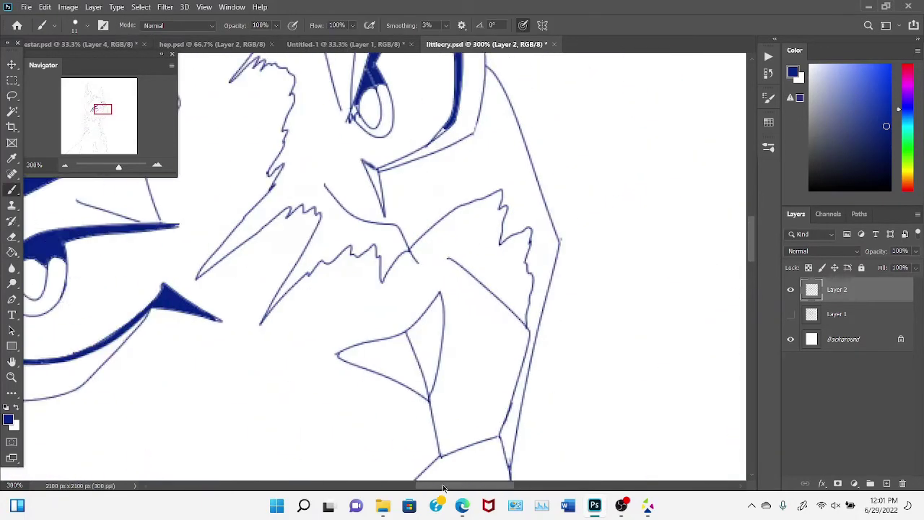
Step: Fill in the far eye's inner corner and thicken its lower lash line
left_click_drag(361, 129, 371, 142)
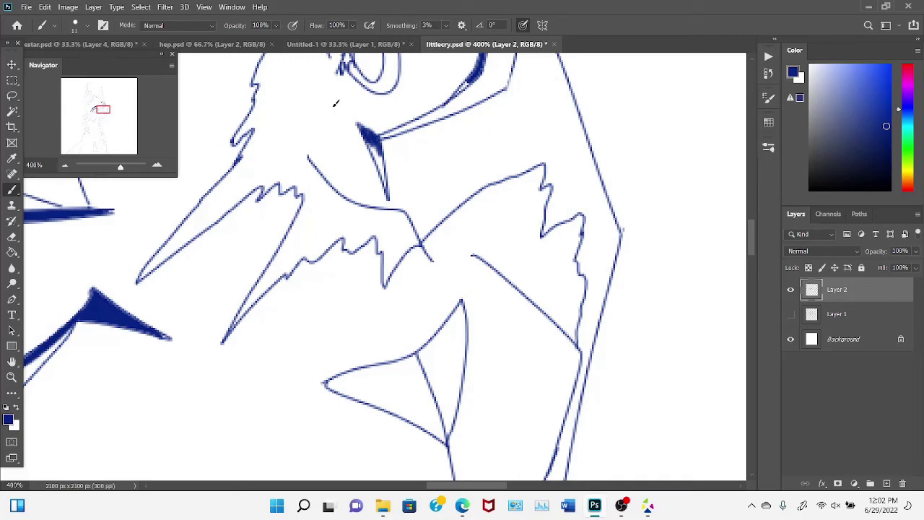
left_click_drag(370, 135, 373, 144)
scroll(373, 144, "up", 3)
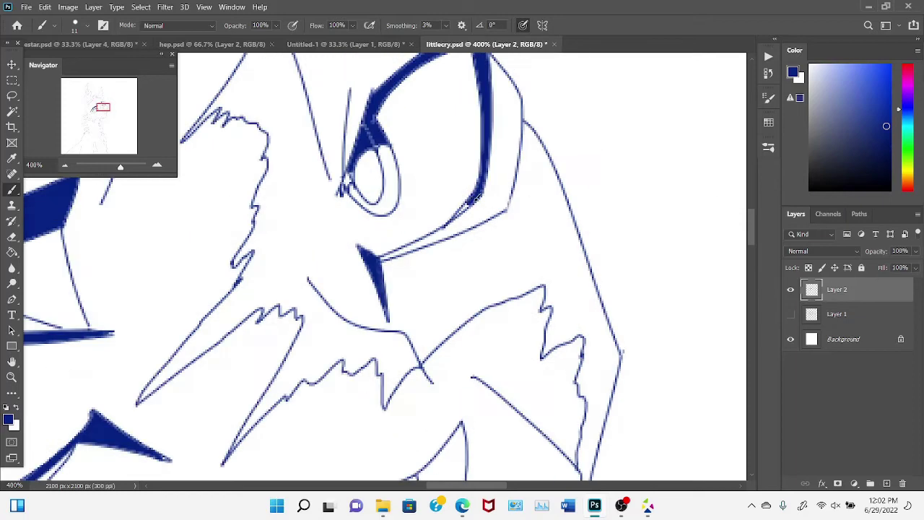
left_click_drag(480, 193, 445, 221)
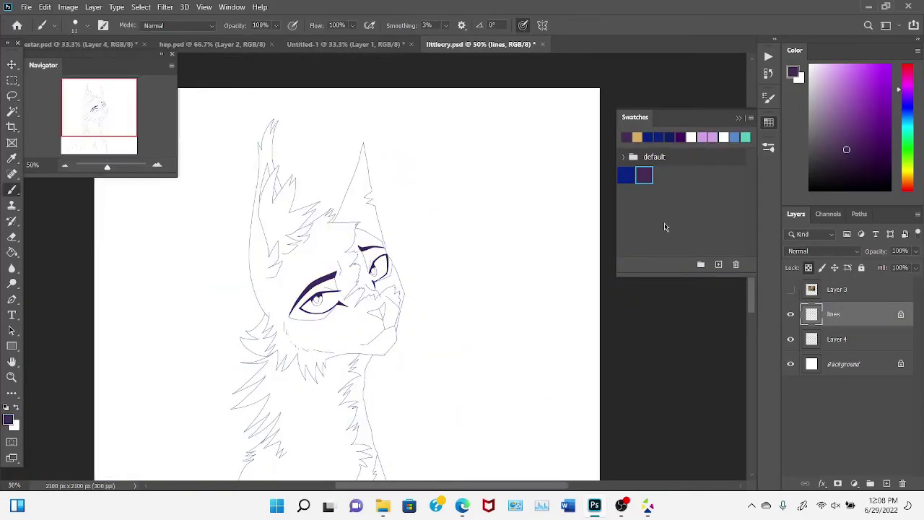
Step: Pick the tan colour and paint a test scribble on the forehead on Layer 4
left_click(837, 338)
left_click(636, 137)
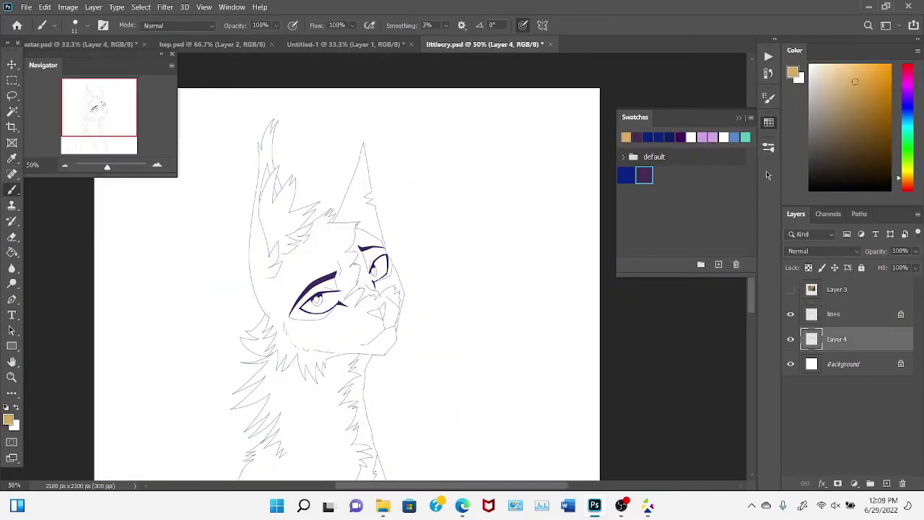
left_click(768, 97)
scroll(476, 134, "up", 6)
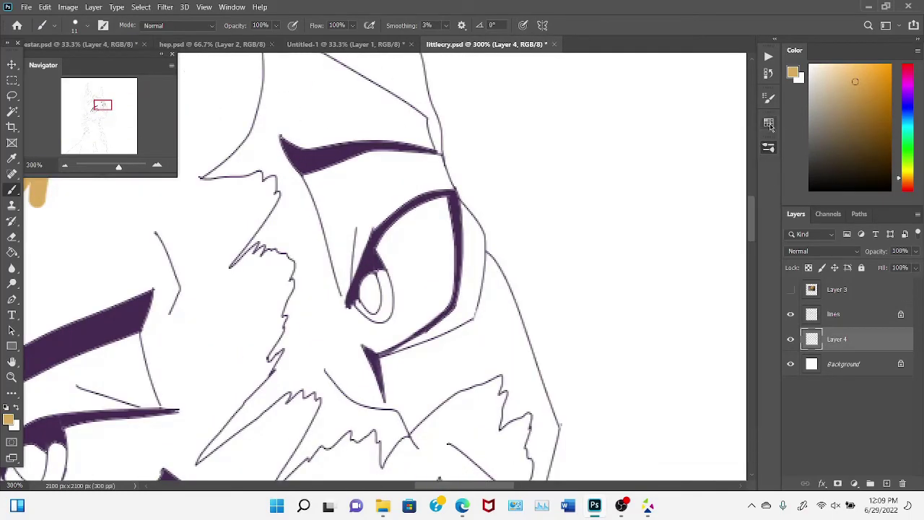
Step: Save a dark purple and a brighter purple as new colour swatches
left_click(768, 122)
left_click(643, 174)
left_click(718, 265)
key("Return")
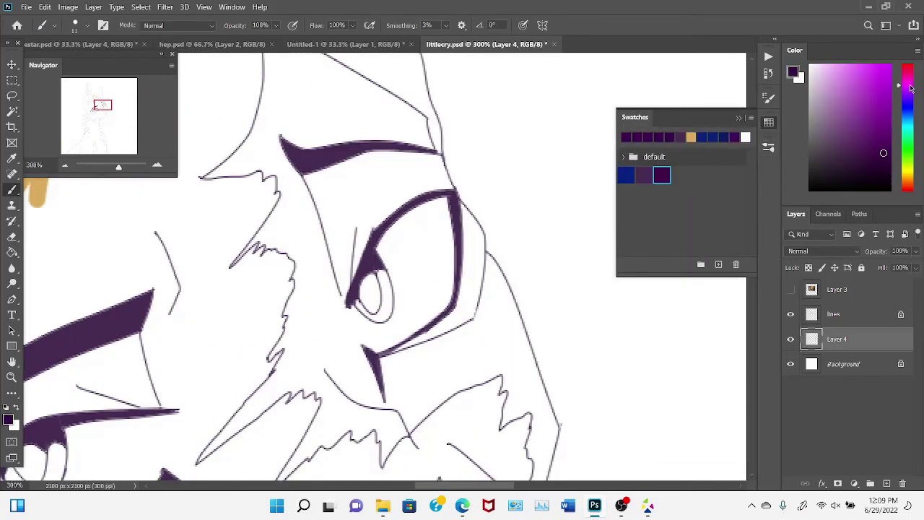
left_click(718, 265)
Step: Recolour the line art on the lines layer with the new purples, settling on the dark purple swatch
left_click(833, 314)
left_click(45, 6)
left_click(65, 182)
key("ctrl+minus")
key("ctrl+minus")
left_click(662, 175)
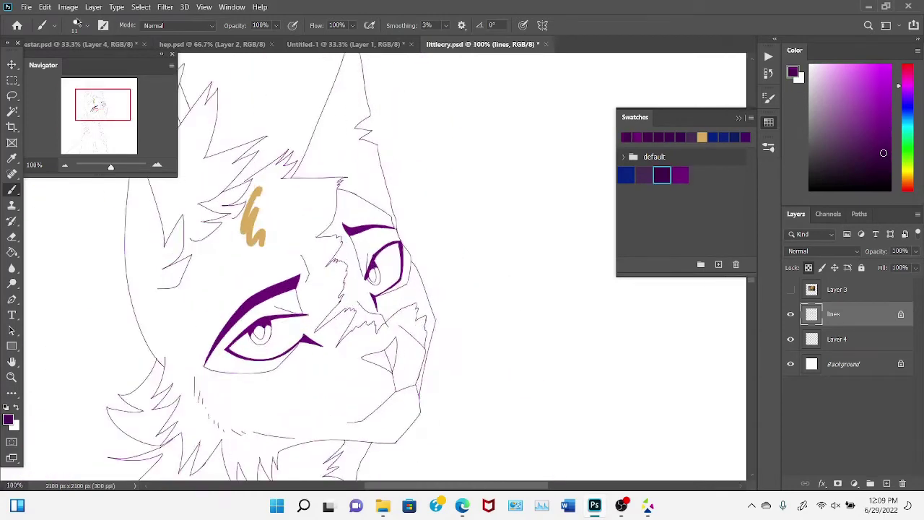
Step: Paint a tan stroke along the lower forehead fur tuft on Layer 4
left_click(837, 337)
left_click(701, 137)
left_click(768, 122)
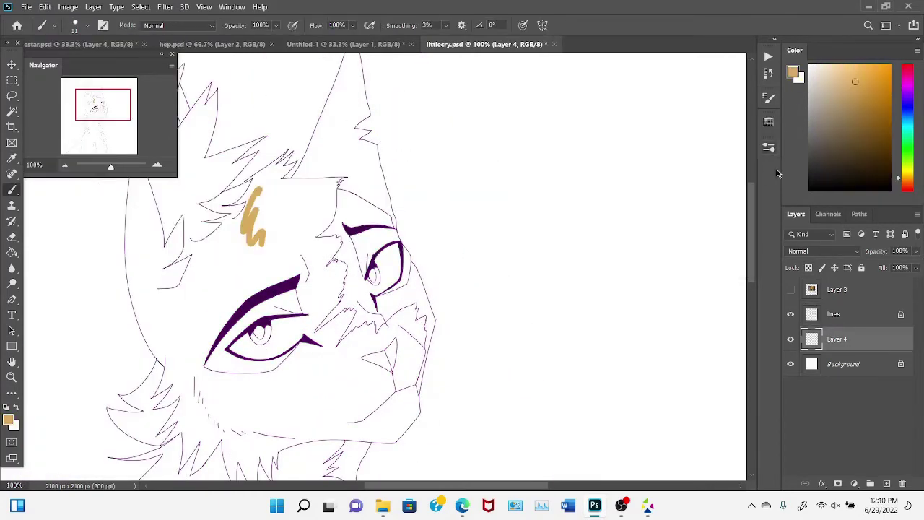
key("ctrl+plus")
key("ctrl+plus")
mouse_move(345, 206)
left_mouse_down()
mouse_move(181, 303)
mouse_move(271, 256)
left_mouse_up()
key("ctrl+z")
Step: Adjust the brush settings and paint tapered tan strokes from the tips of the upper forehead tuft
key("F5")
key("F5")
left_click_drag(345, 109, 186, 237)
key("e")
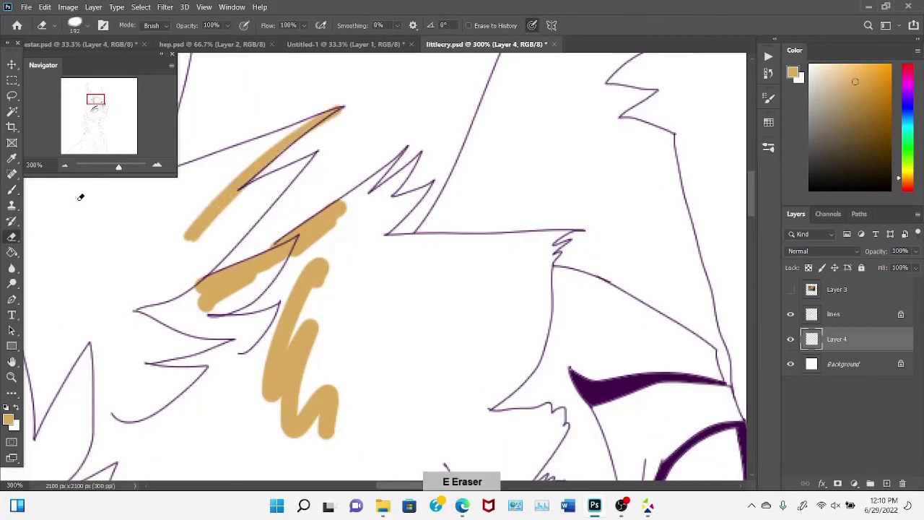
key("ctrl+z")
key("b")
key("ctrl+z")
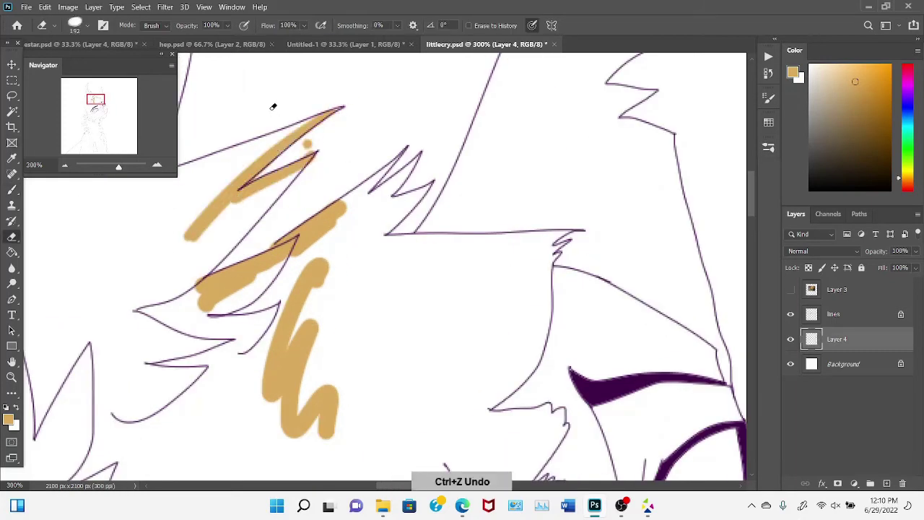
Step: Check the brush settings and paint tan with the 26 px brush inside the pointed fur tufts between the forehead and the ear
key("b")
key("F5")
key("F5")
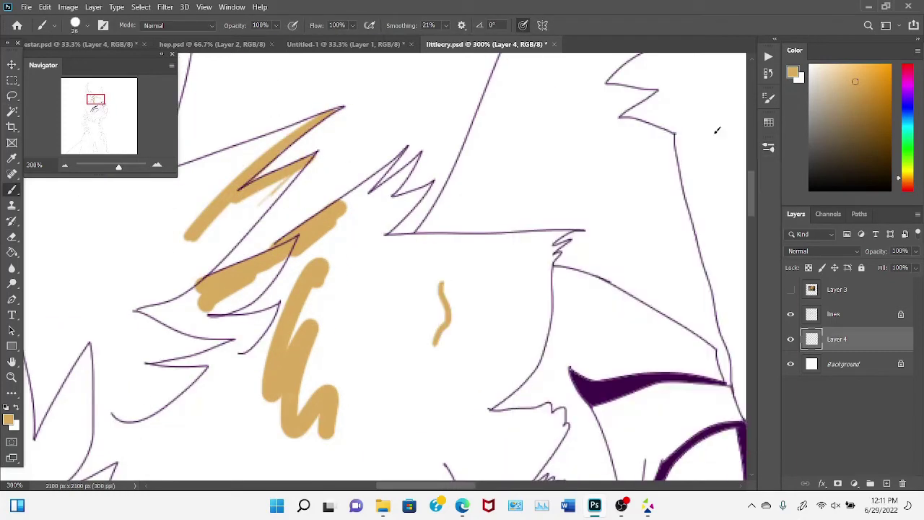
scroll(244, 116, "left", 3)
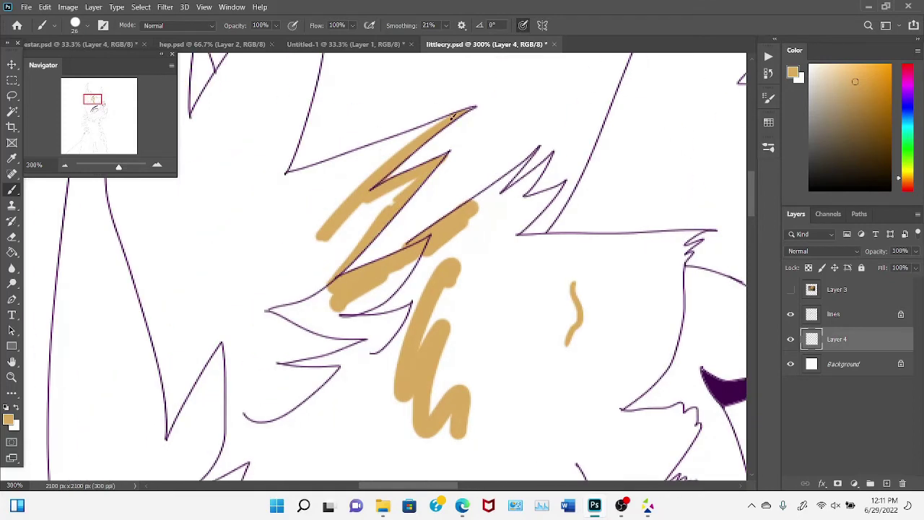
scroll(452, 116, "left", 5)
left_click_drag(314, 68, 326, 167)
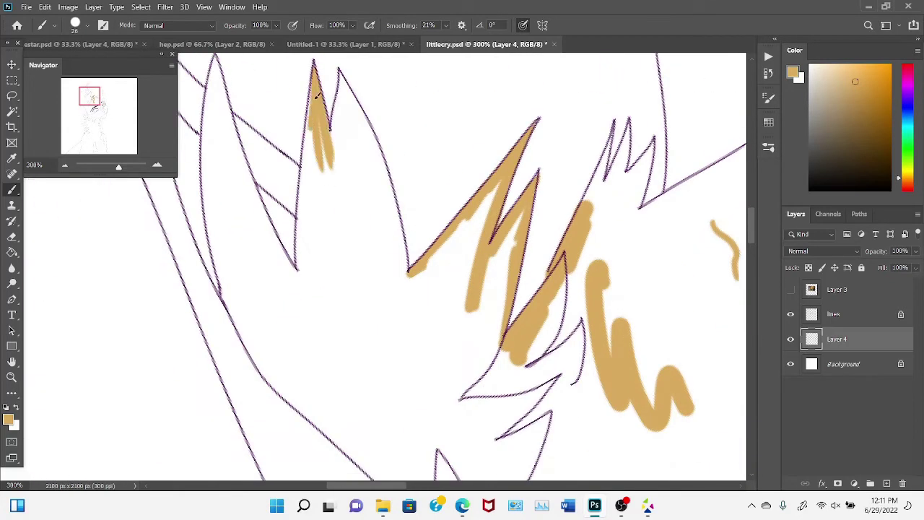
mouse_move(315, 96)
left_mouse_down()
mouse_move(341, 75)
mouse_move(377, 140)
mouse_move(400, 218)
left_mouse_up()
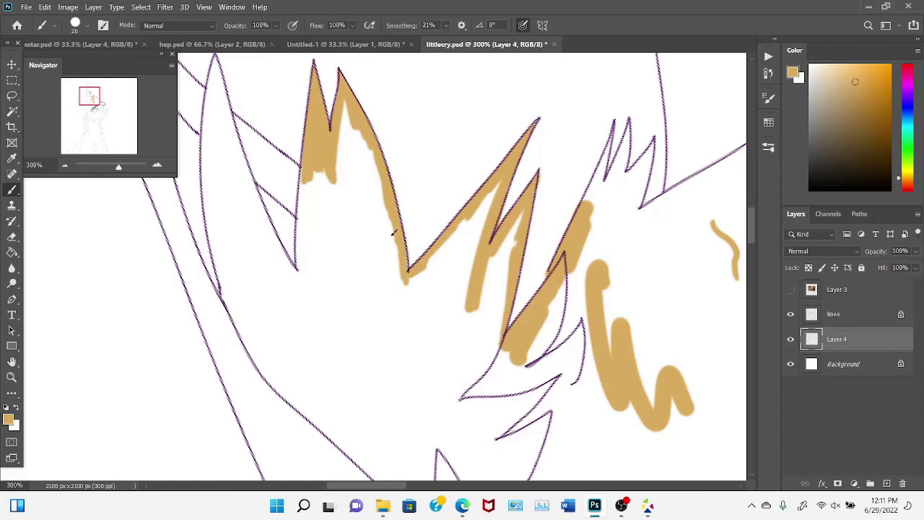
Step: Paint a tan border inside the jagged ear tip, down the ear's front edge and into the notch on its back edge
mouse_move(224, 62)
left_mouse_down()
mouse_move(243, 124)
mouse_move(226, 149)
mouse_move(200, 137)
mouse_move(216, 314)
left_mouse_up()
scroll(483, 148, "up", 5)
scroll(483, 149, "left", 3)
scroll(199, 190, "down", 2)
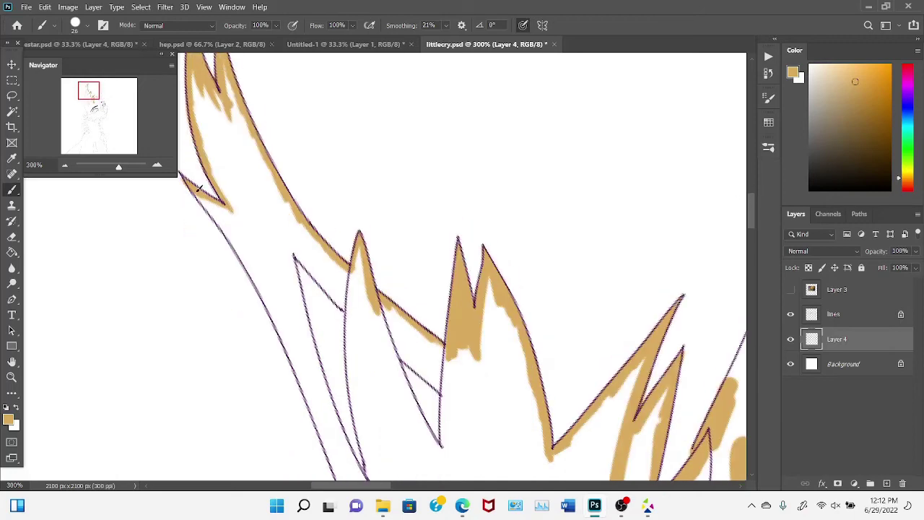
Step: Paint a tan border along the inside of the ear's long back edge, from below the notch down towards the head
scroll(252, 273, "down", 2)
left_click_drag(278, 233, 267, 211)
left_click_drag(324, 353, 357, 429)
scroll(356, 429, "down", 4)
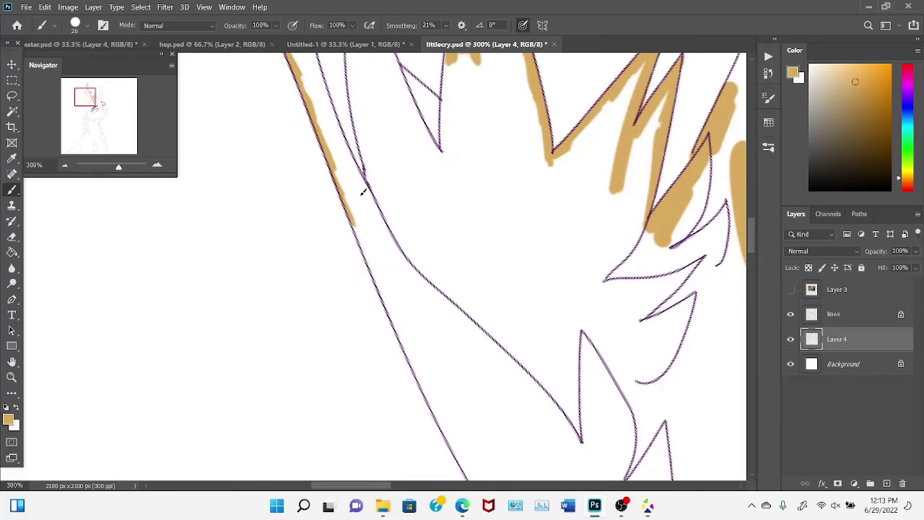
left_click_drag(361, 192, 404, 340)
scroll(404, 340, "down", 2)
left_click_drag(470, 312, 505, 382)
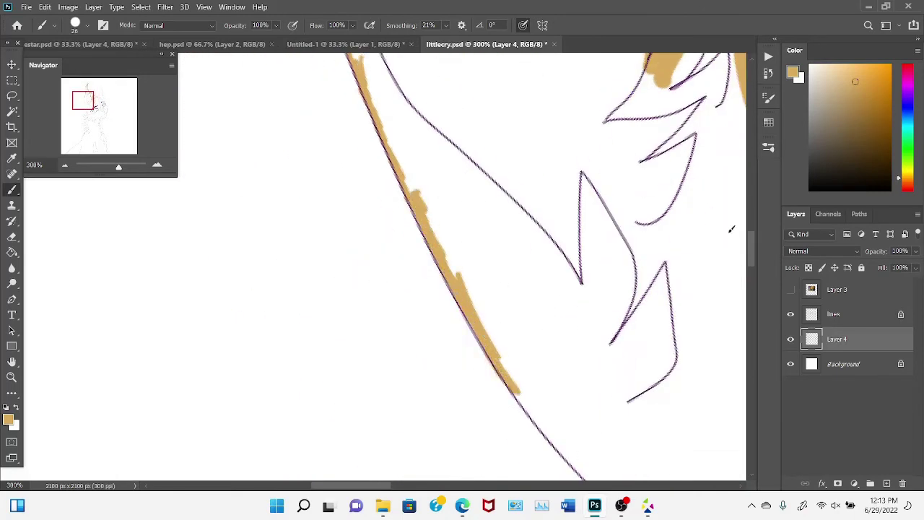
Step: Rotate the canvas and extend the tan border along the curved back of the head to the first fur tuft
scroll(505, 382, "down", 3)
left_click_drag(419, 171, 450, 206)
key("ctrl+z")
key("r")
left_click_drag(506, 289, 446, 206)
scroll(446, 205, "down", 3)
left_click_drag(481, 120, 356, 258)
Step: Edge the two curved fur tufts at the back of the head in tan and colour the narrow spike beside them
left_click_drag(339, 304, 331, 333)
left_click_drag(373, 232, 308, 354)
scroll(339, 288, "left", 4)
scroll(426, 261, "down", 1)
left_click_drag(374, 257, 365, 293)
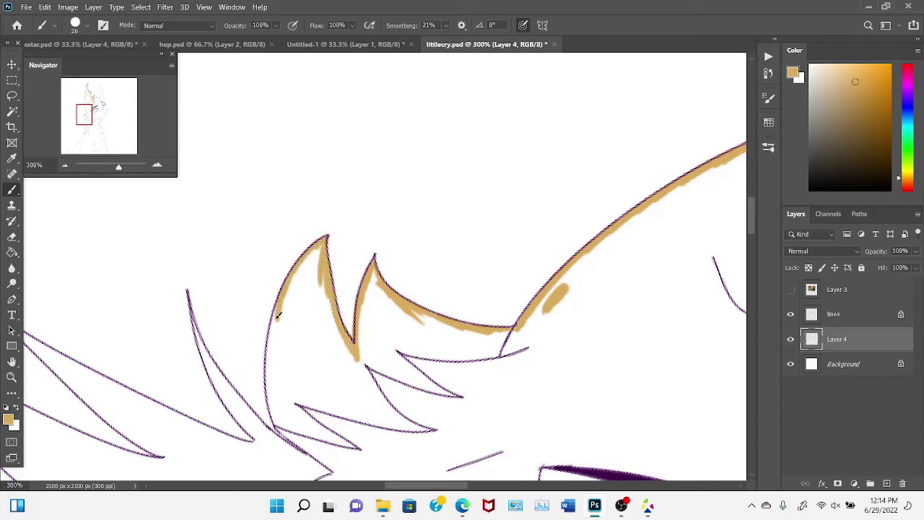
mouse_move(215, 361)
left_mouse_down()
mouse_move(256, 429)
mouse_move(289, 442)
left_mouse_up()
Step: Paint tan along the inner edges of the two long pointed fur spikes on the back of the neck
scroll(366, 433, "left", 4)
scroll(366, 433, "down", 1)
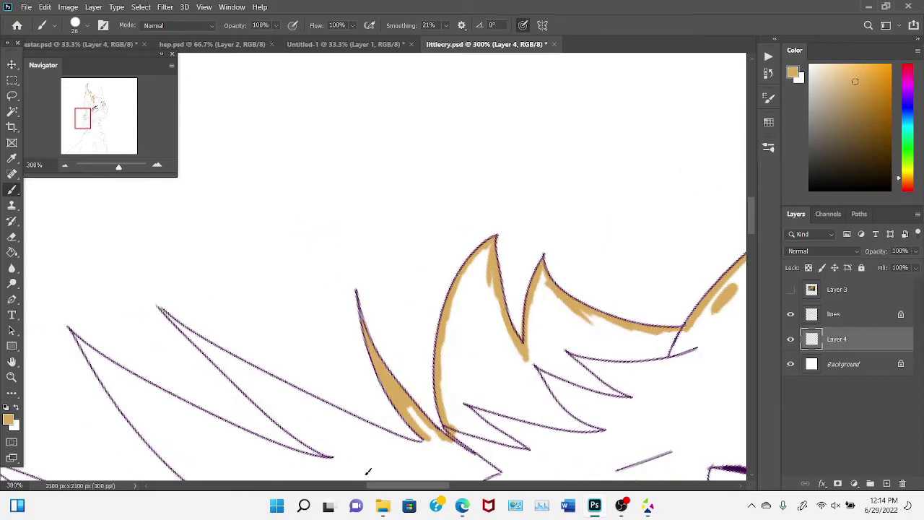
left_click_drag(205, 299, 161, 263)
key("ctrl+z")
left_click_drag(231, 310, 157, 261)
left_click_drag(230, 305, 377, 385)
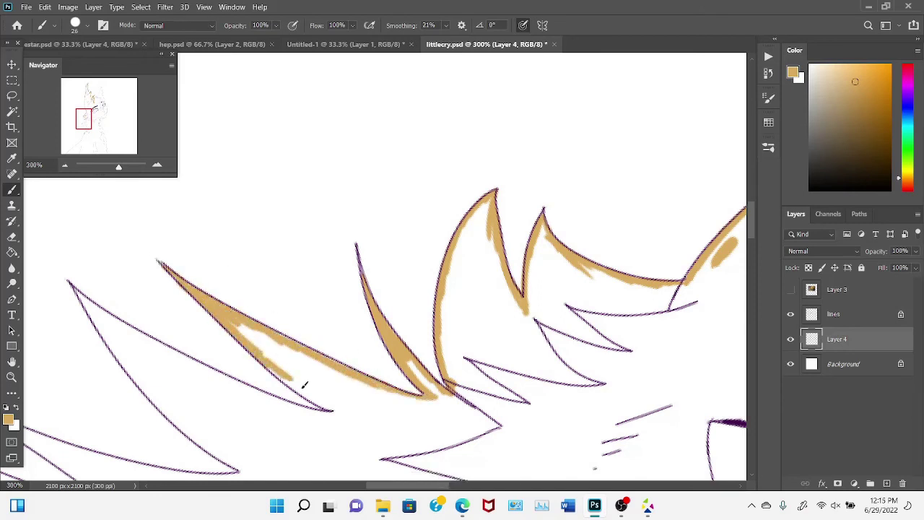
left_click_drag(304, 386, 340, 414)
left_click_drag(78, 291, 147, 338)
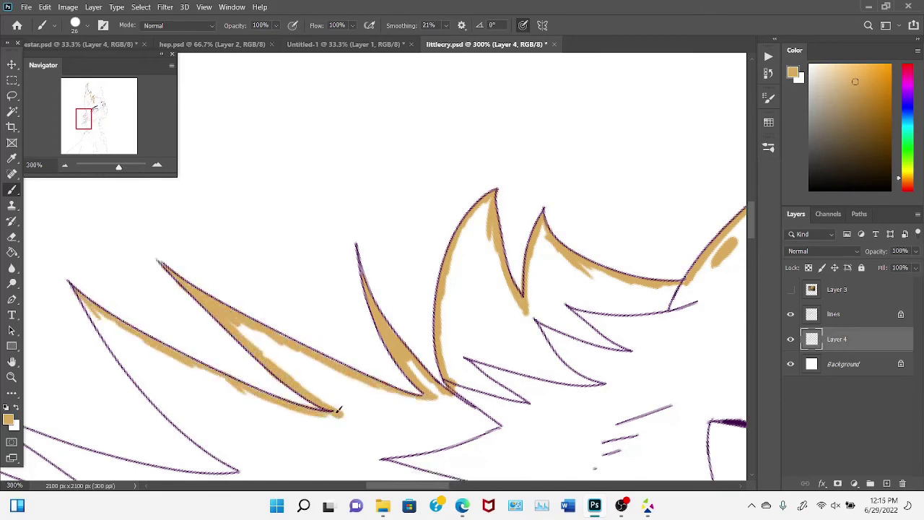
mouse_move(81, 291)
left_mouse_down()
mouse_move(148, 390)
mouse_move(244, 471)
left_mouse_up()
left_click_drag(245, 471, 615, 416)
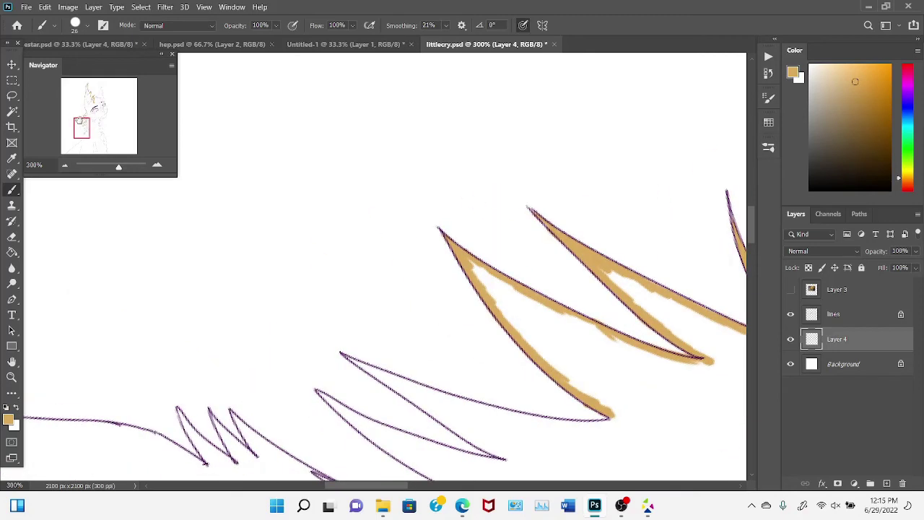